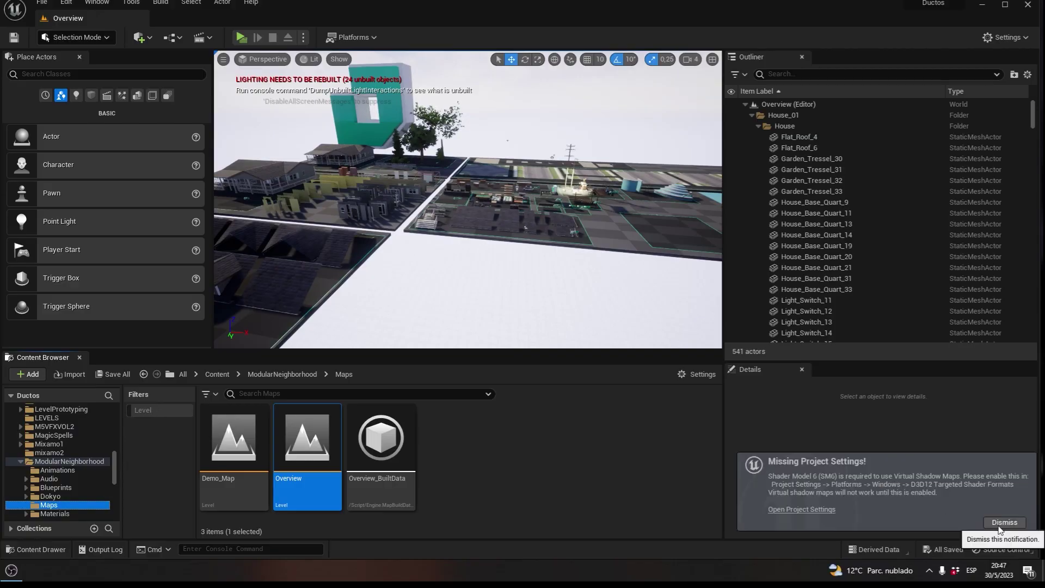
Fly toward the Overview neighbourhood houses and select the house prefab on the left.
right_drag(468, 218, 534, 251)
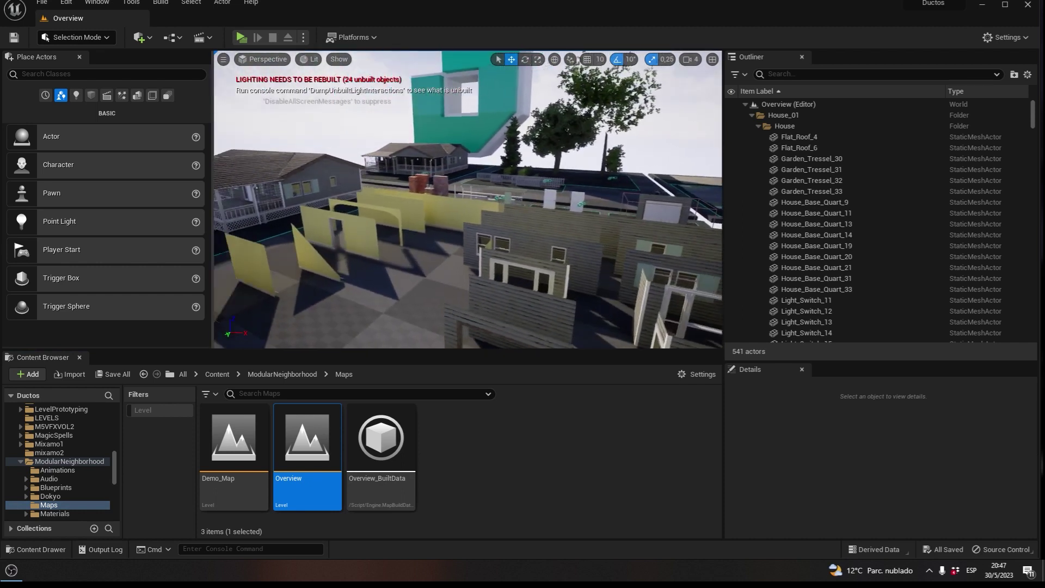
right_drag(534, 250, 402, 249)
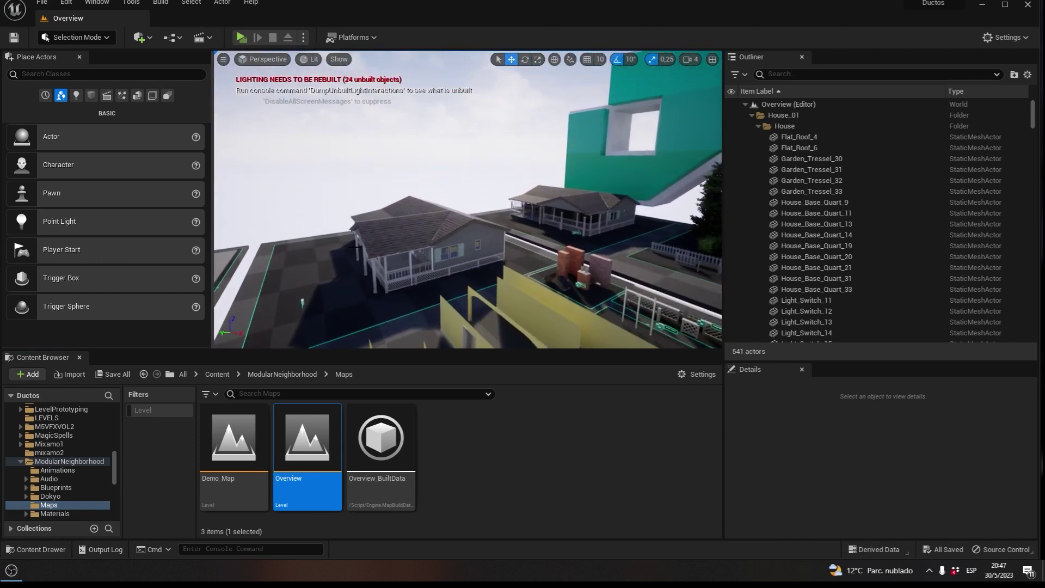
click(401, 250)
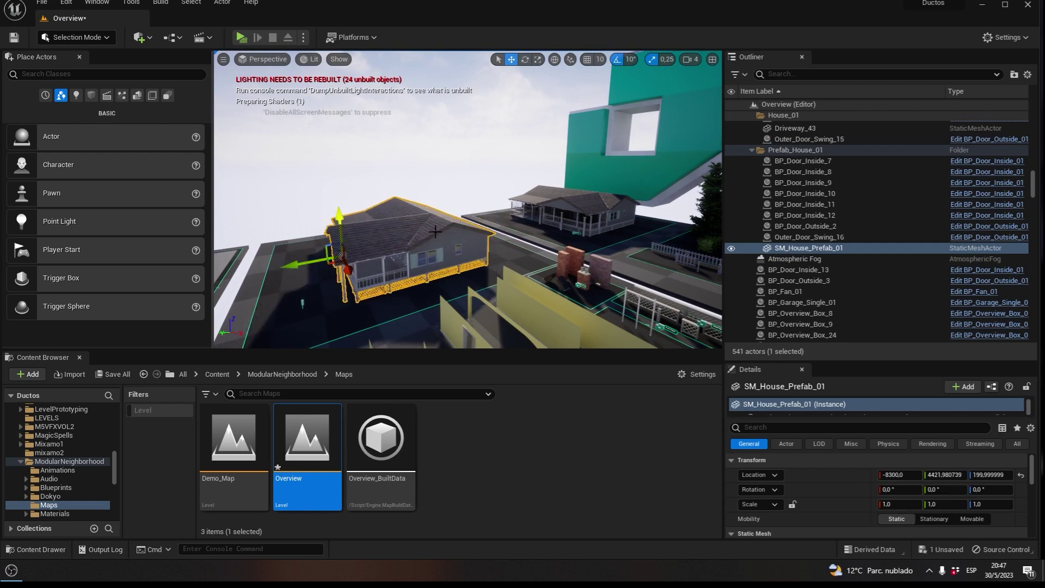
Fly over the yellow walls and house interiors, past the beds, pool table and kitchen counter.
mouse_move(530, 251)
right_down()
mouse_move(441, 161)
mouse_move(590, 174)
right_up()
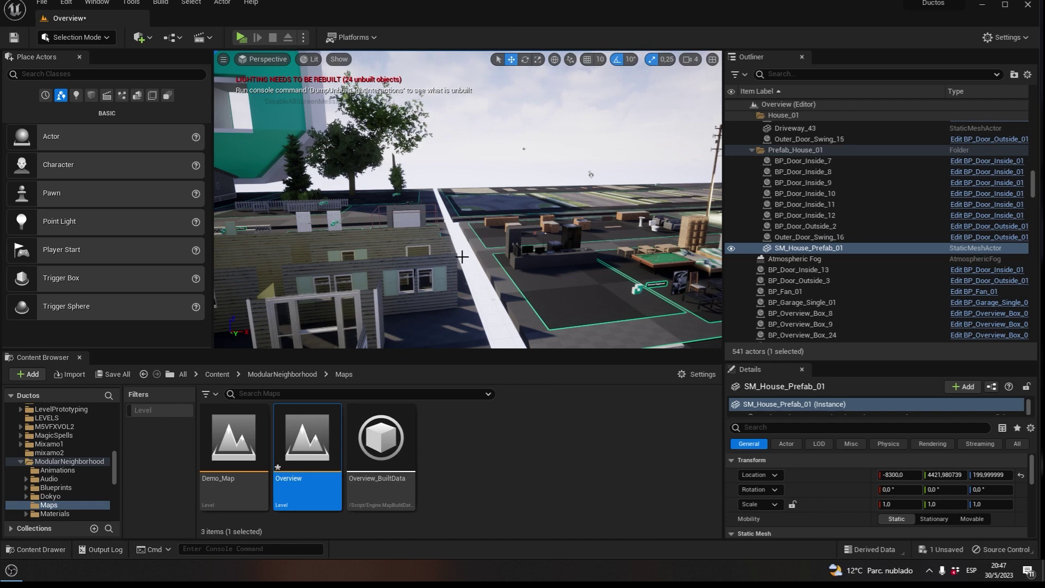
right_drag(464, 247, 468, 256)
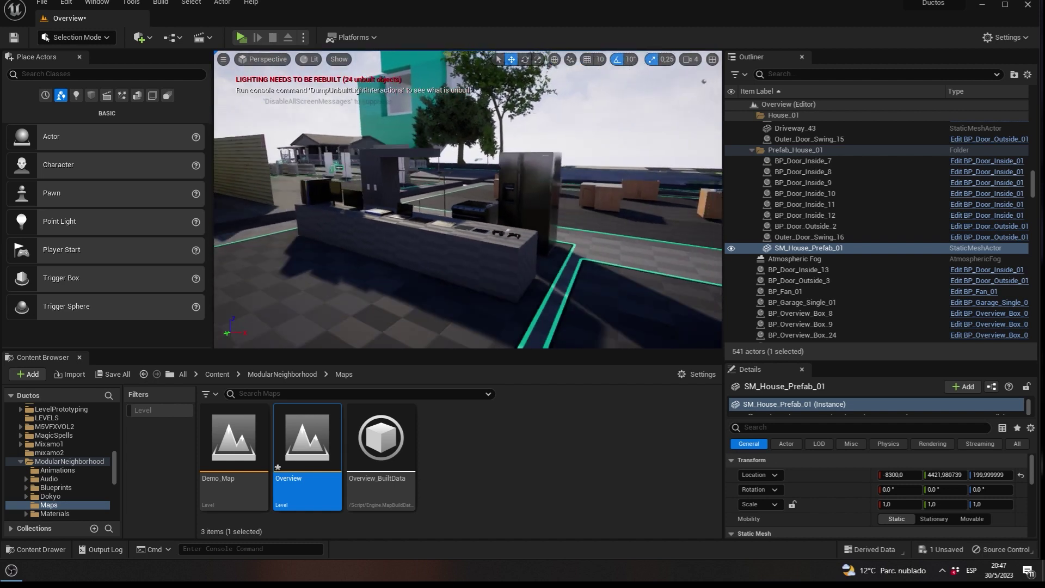
right_drag(468, 256, 471, 255)
right_drag(392, 326, 403, 323)
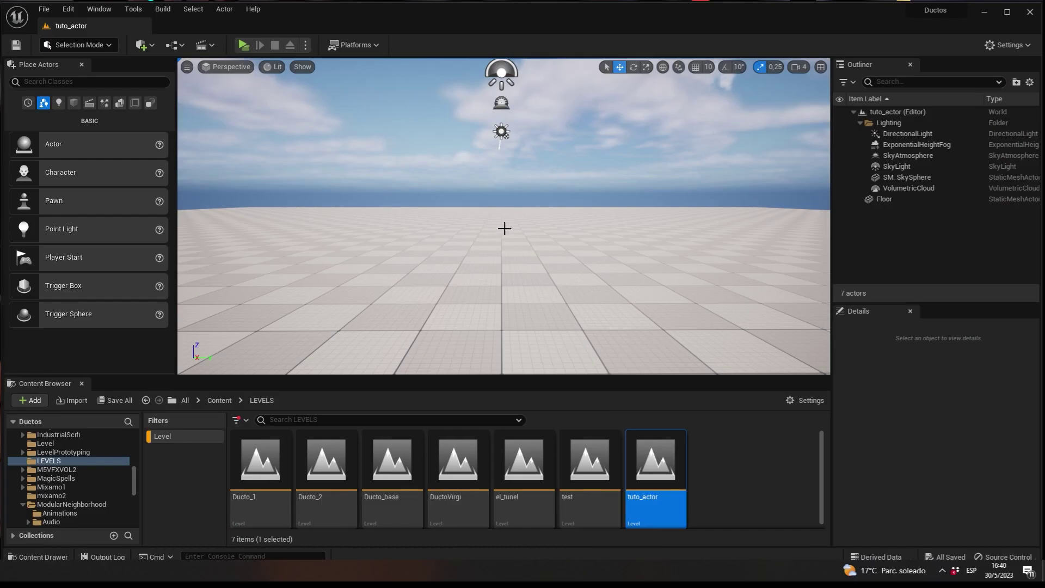
right_drag(504, 229, 506, 228)
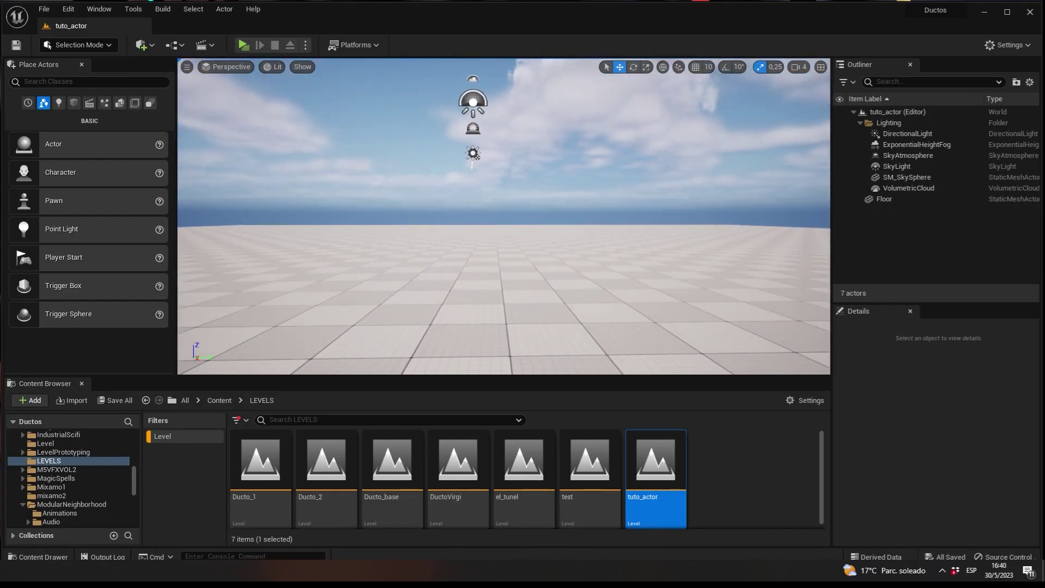
In Edit > Plugins, search 'actor', enable Actor Palette and accept the beta warning.
right_click(505, 231)
click(328, 185)
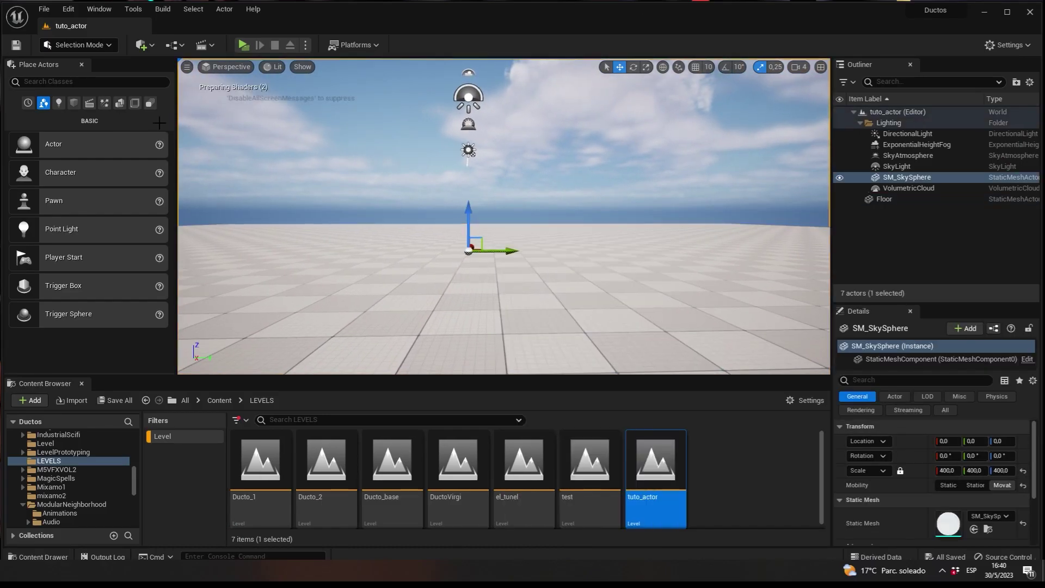
click(68, 10)
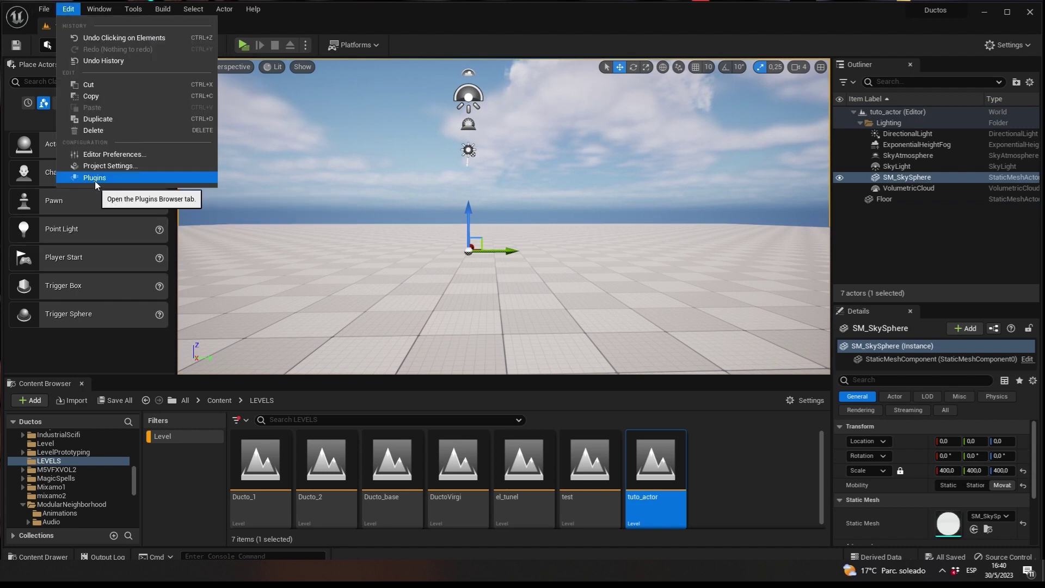
click(95, 179)
text(ac)
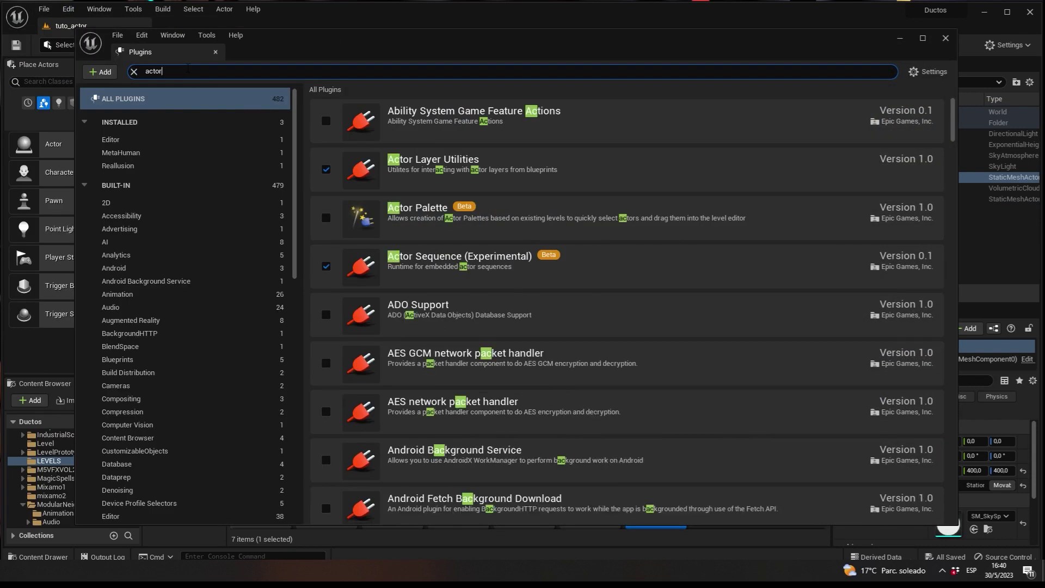
text(tor)
click(325, 169)
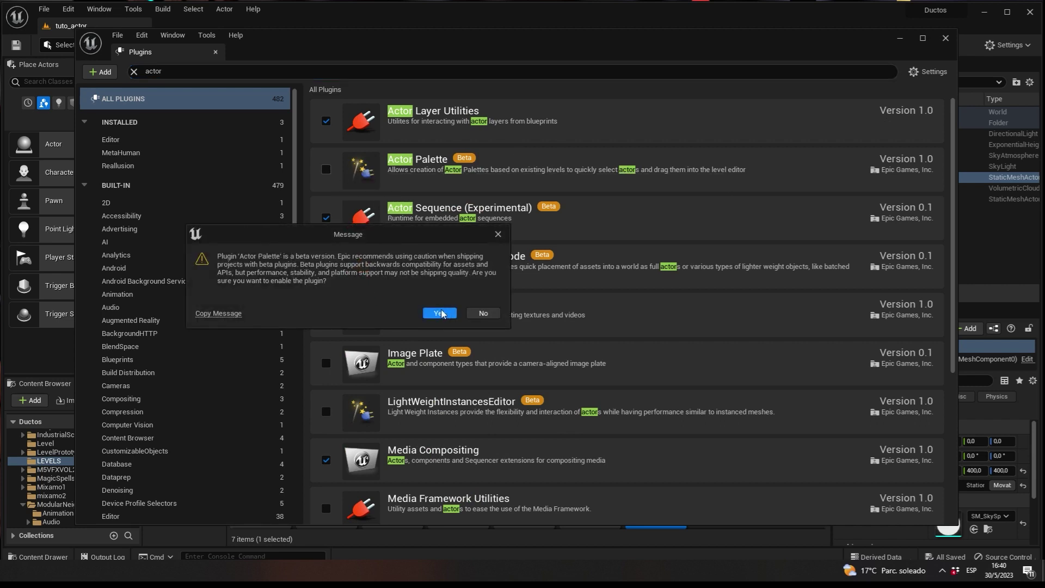
click(441, 314)
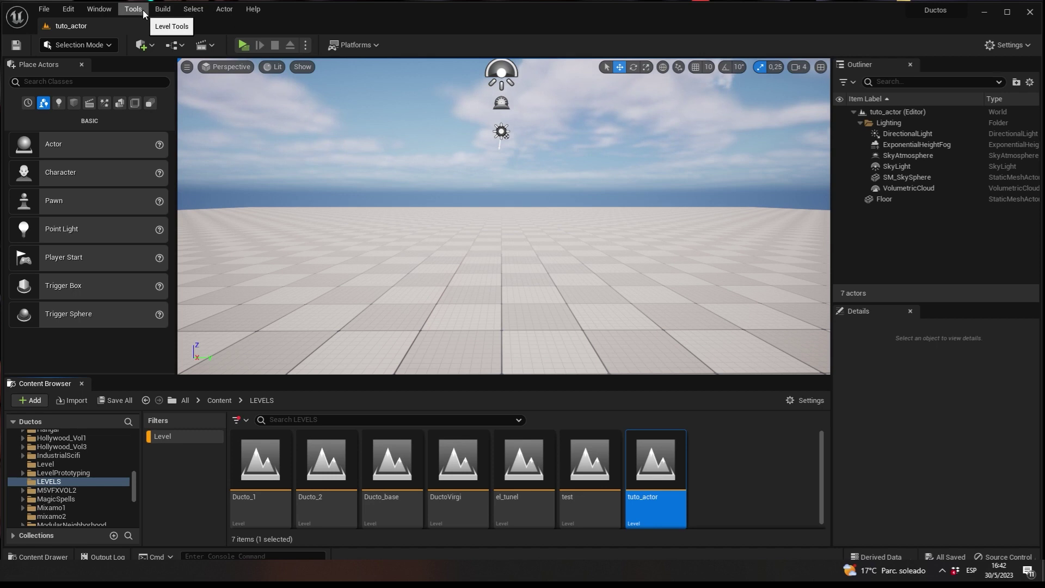
Open Actor Palette 1 from Tools and choose the Overview level as its source via Open Level.
click(140, 11)
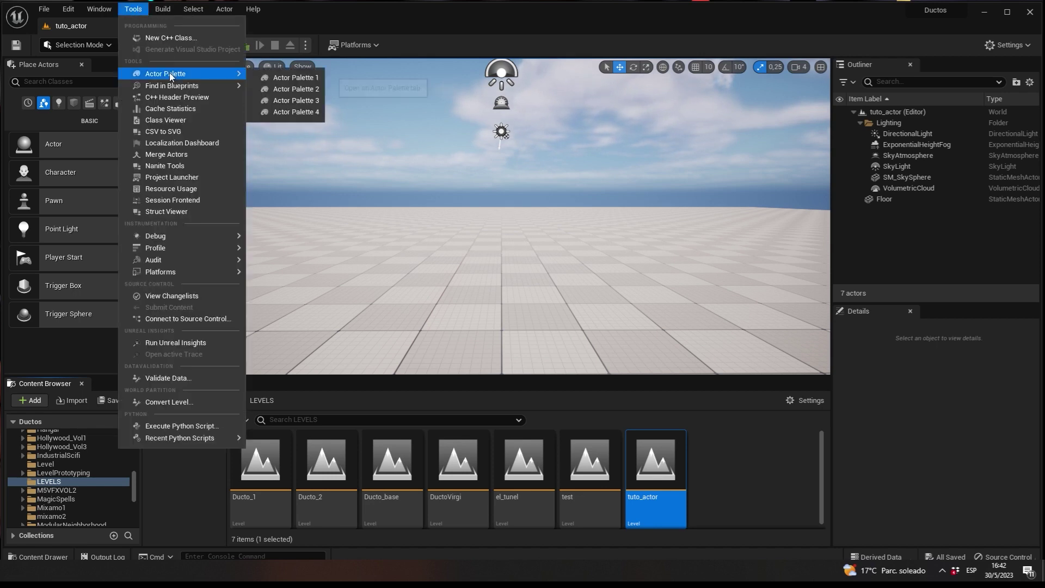
click(292, 78)
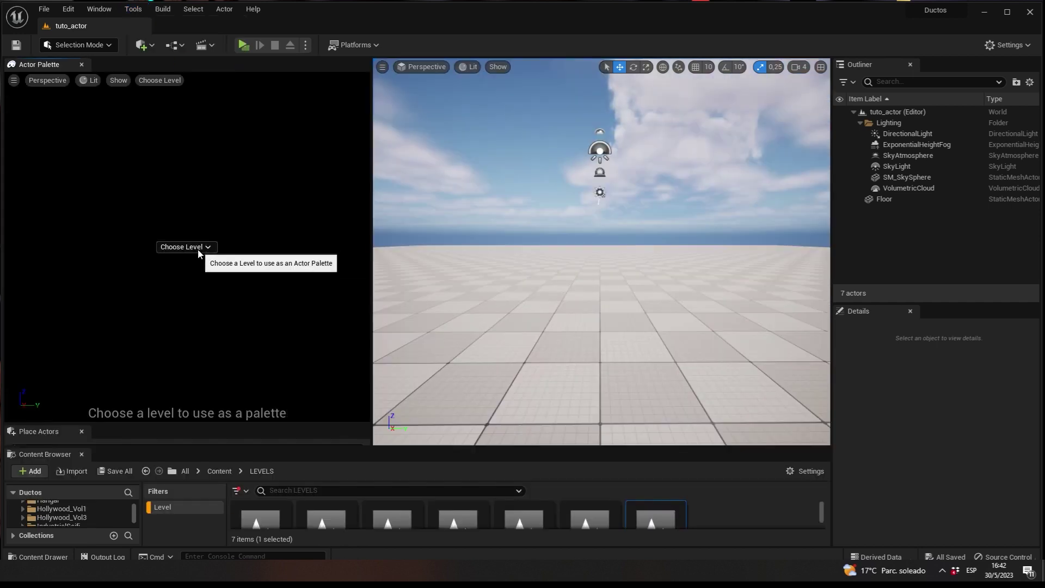
click(198, 248)
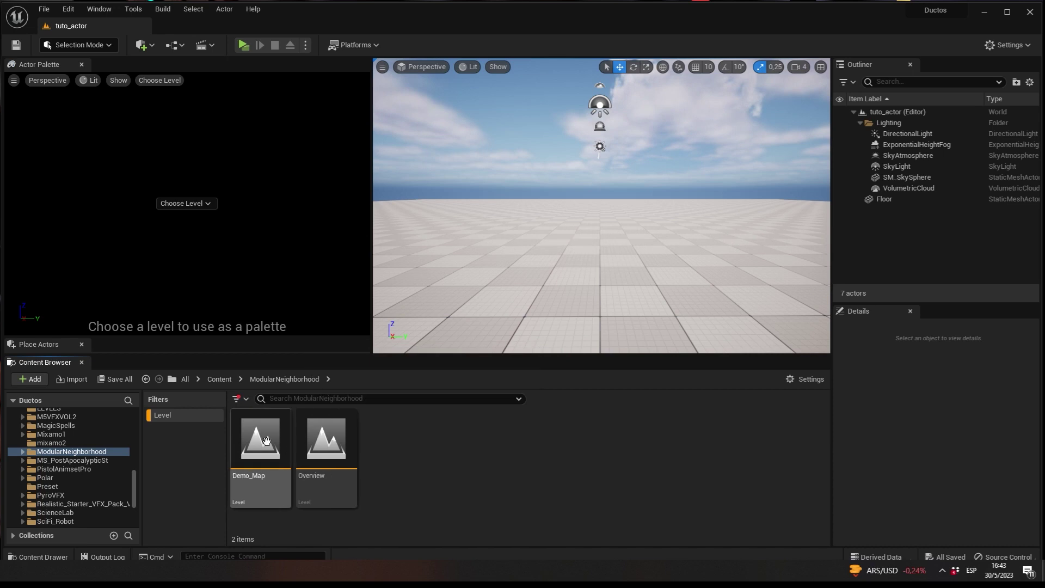
click(204, 205)
mouse_move(213, 217)
text(over)
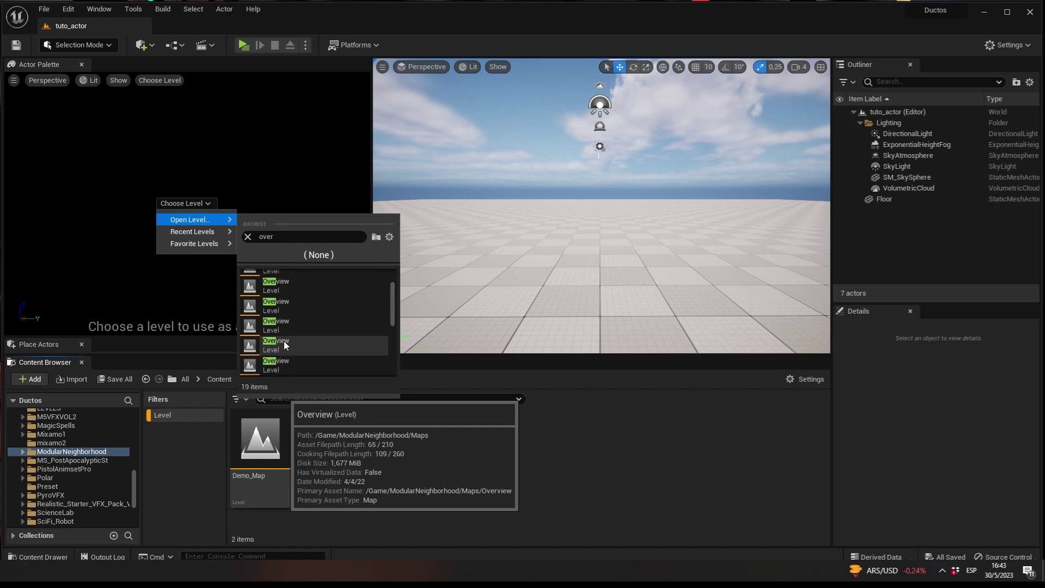
click(283, 340)
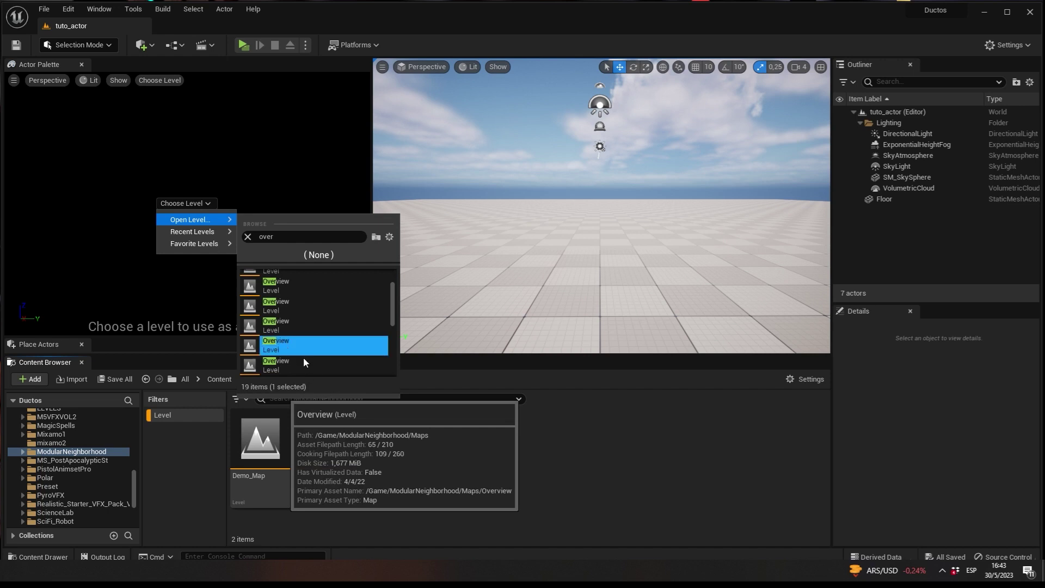
double_click(290, 343)
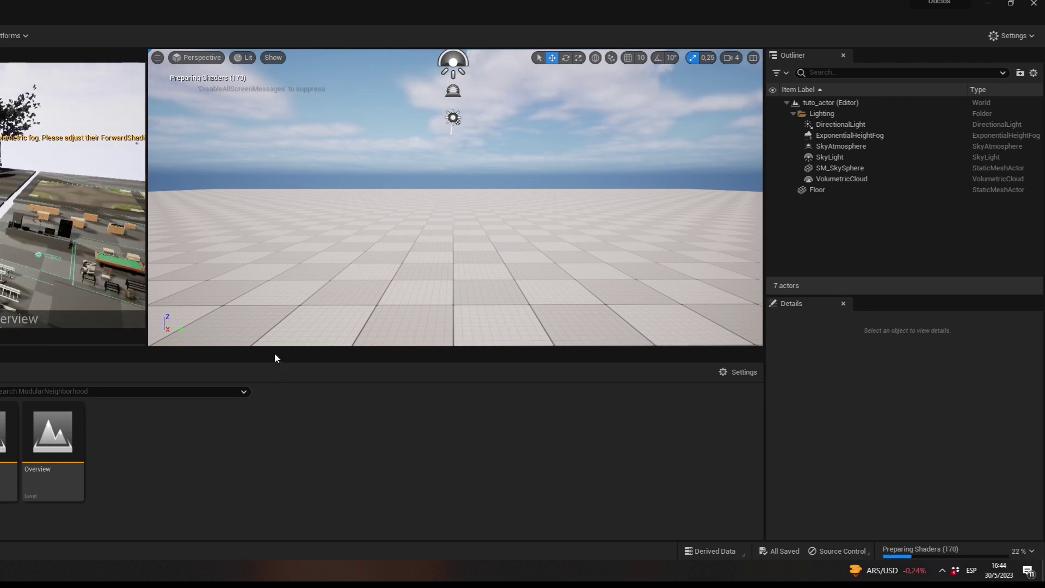
Drag the splitters to make the main viewport taller and the Overview palette view wider.
drag(263, 378, 239, 441)
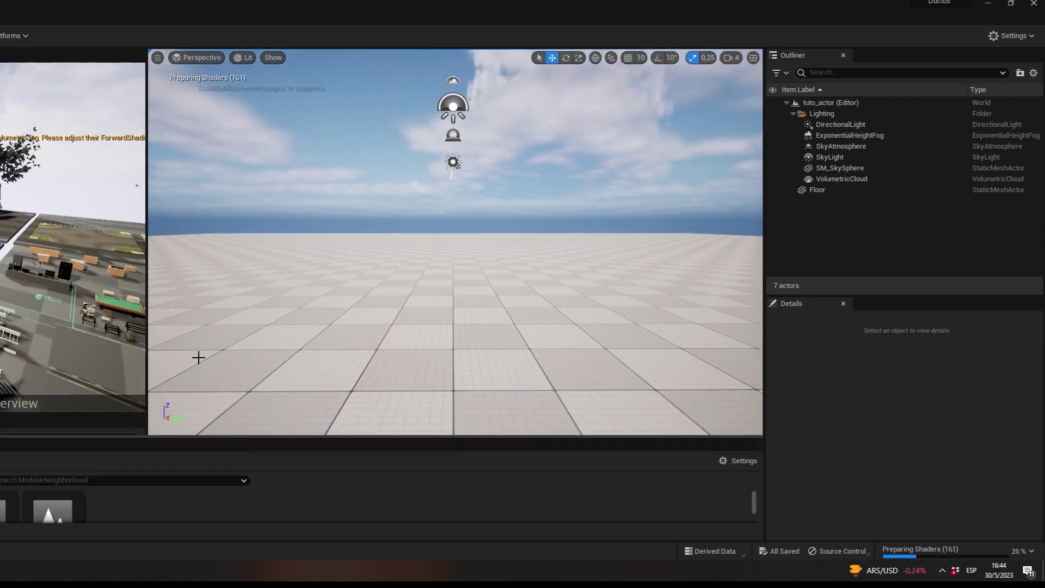
drag(147, 271, 268, 271)
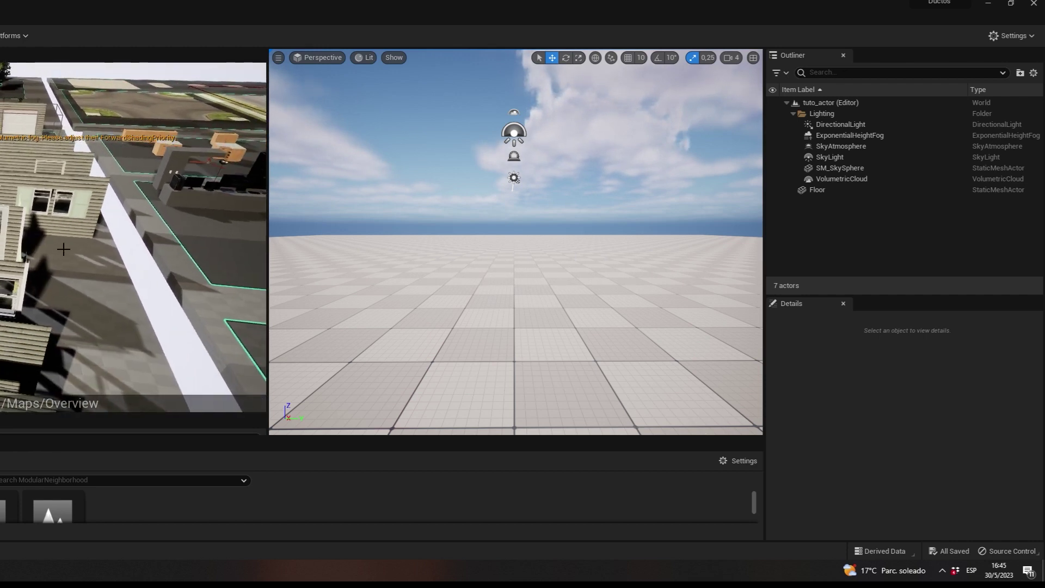
Drop an SM_Wall_Quart_Win_05 window wall at the origin, then delete it and undo the changes.
click(15, 216)
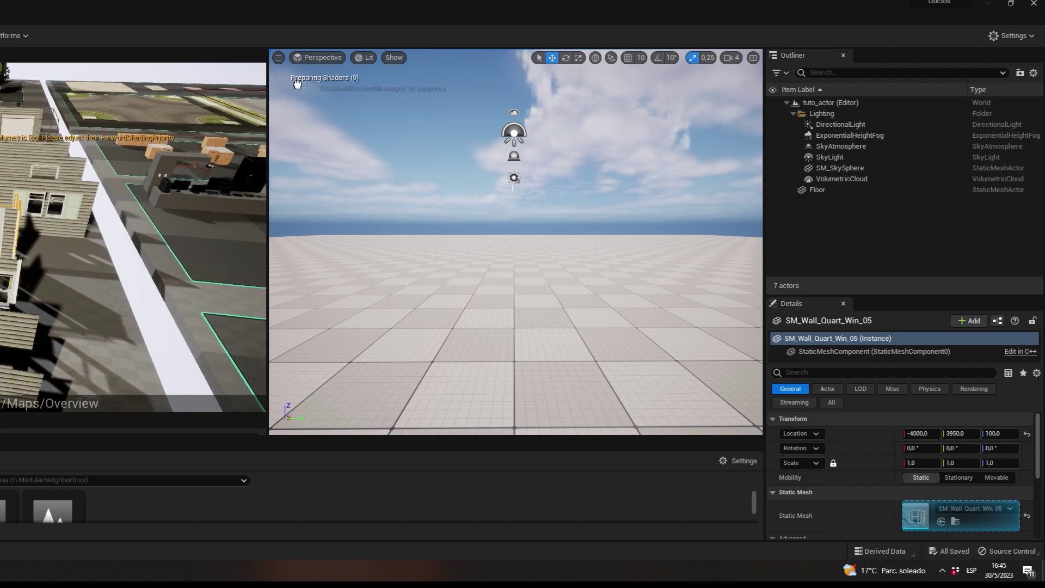
drag(430, 82, 534, 271)
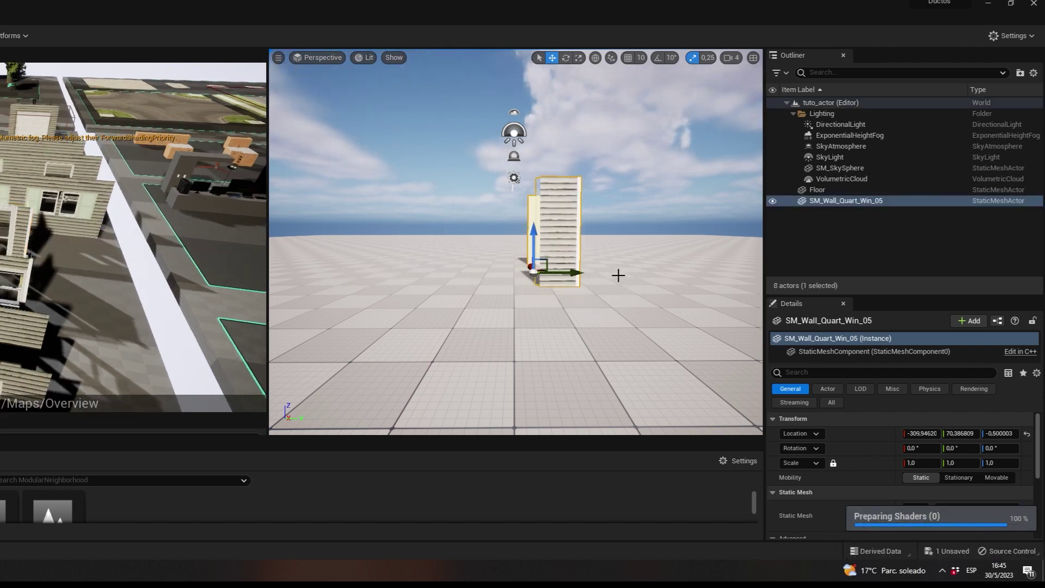
key(f)
click(1027, 433)
key(f)
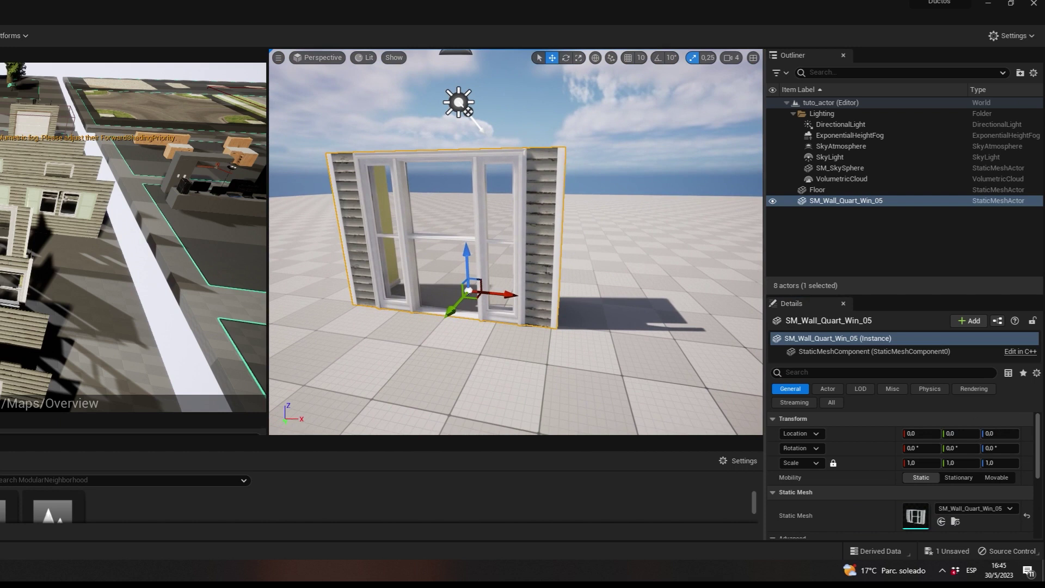
drag(545, 258, 604, 261)
key(Delete)
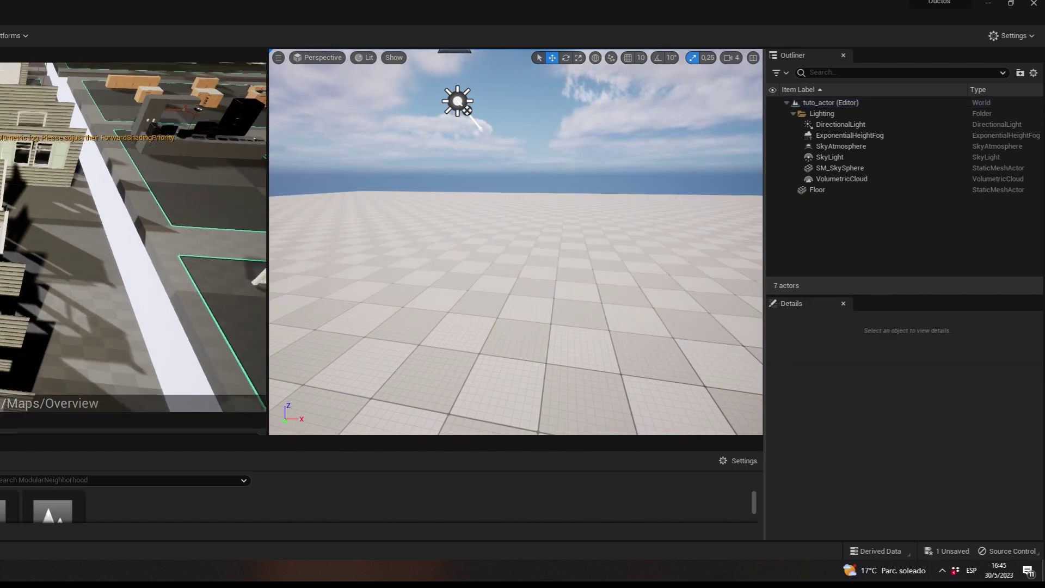
key(ctrl+z)
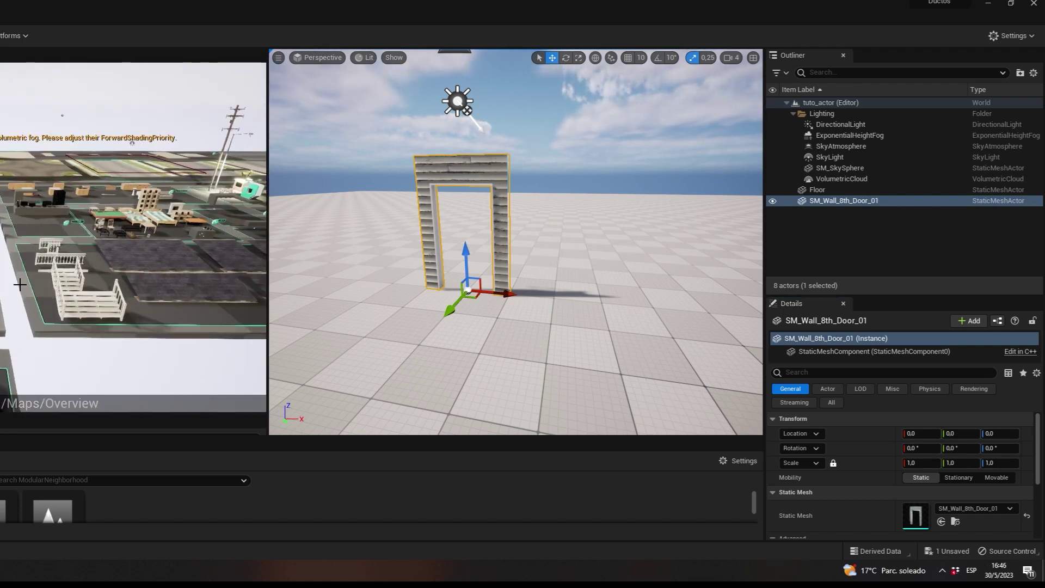
key(ctrl+z)
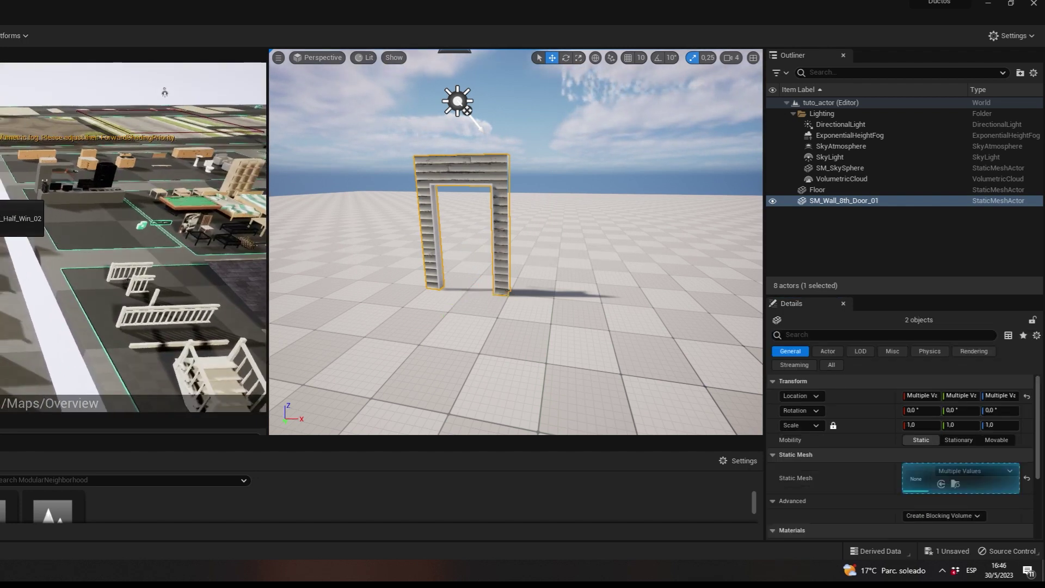
Add SM_Wall_Half_Win_02 and SM_Wall_Quart_Win_03 walls, rotating and sliding them into line.
mouse_move(22, 218)
mouse_down()
mouse_move(622, 311)
mouse_move(517, 305)
mouse_up()
scroll(622, 310, down, 5)
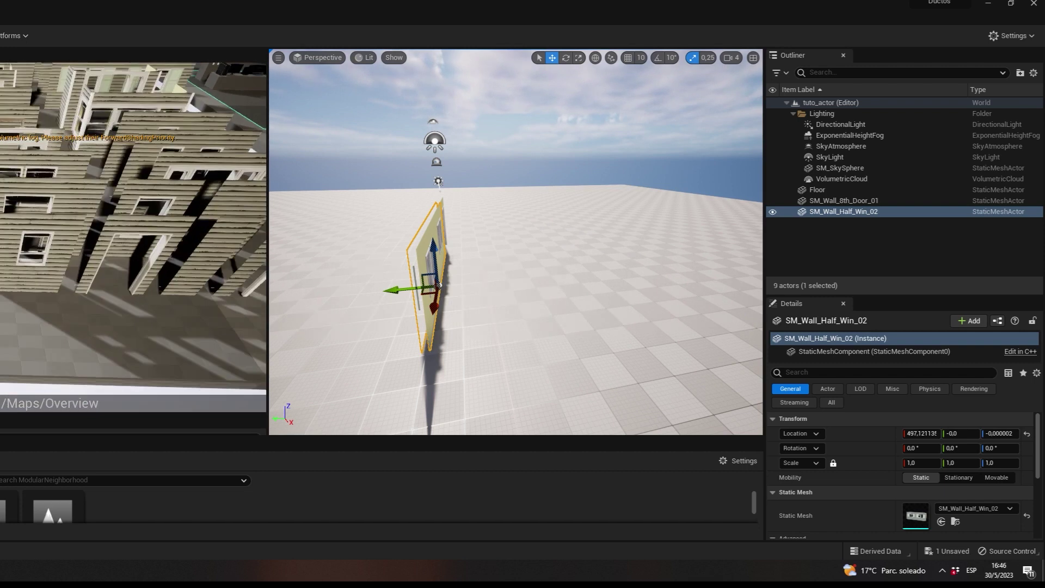
drag(21, 218, 438, 240)
click(658, 58)
drag(496, 255, 514, 269)
key(w)
drag(440, 248, 451, 234)
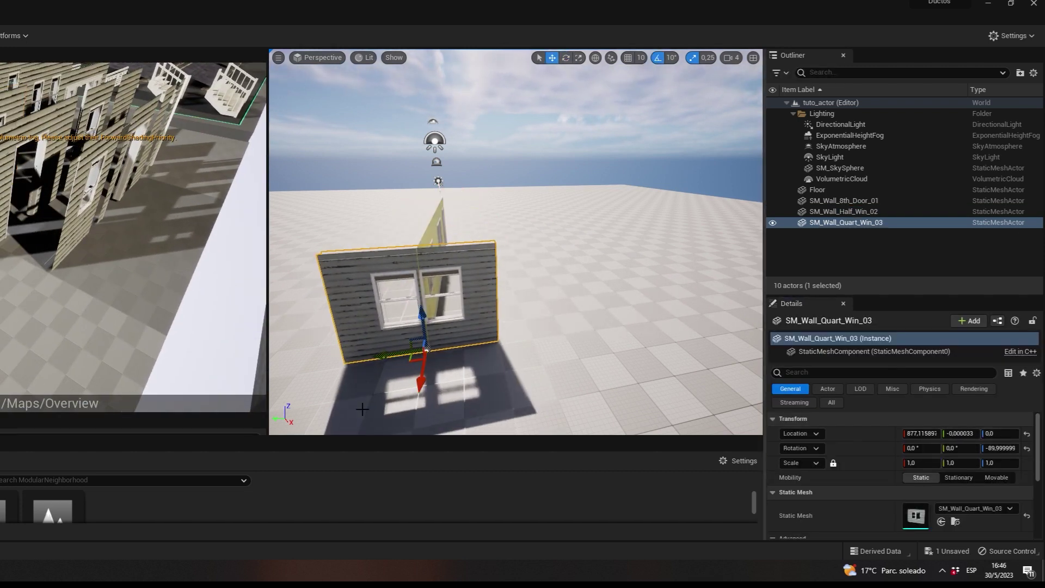
right_drag(451, 234, 381, 218)
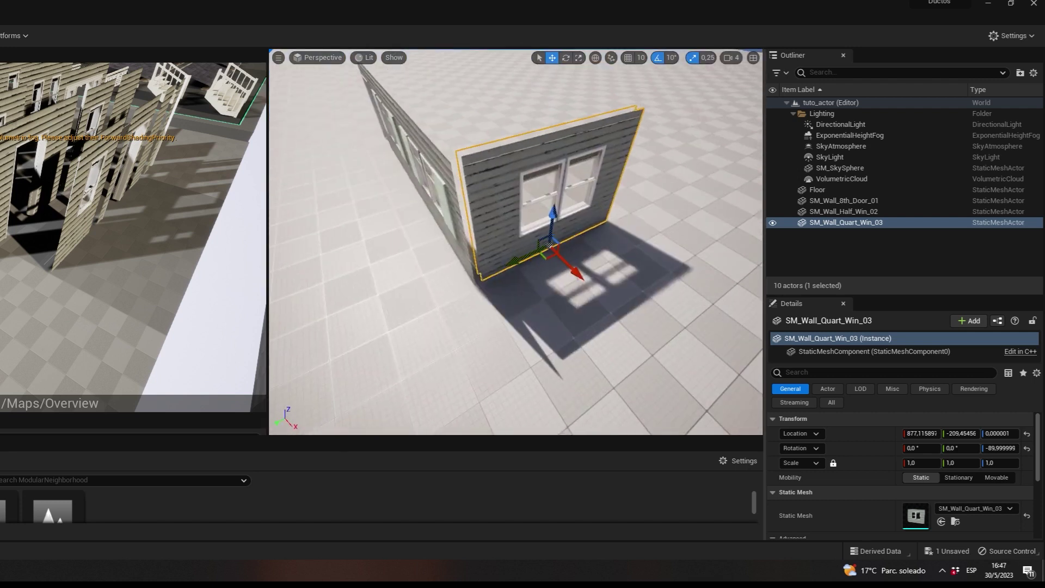
drag(599, 288, 611, 300)
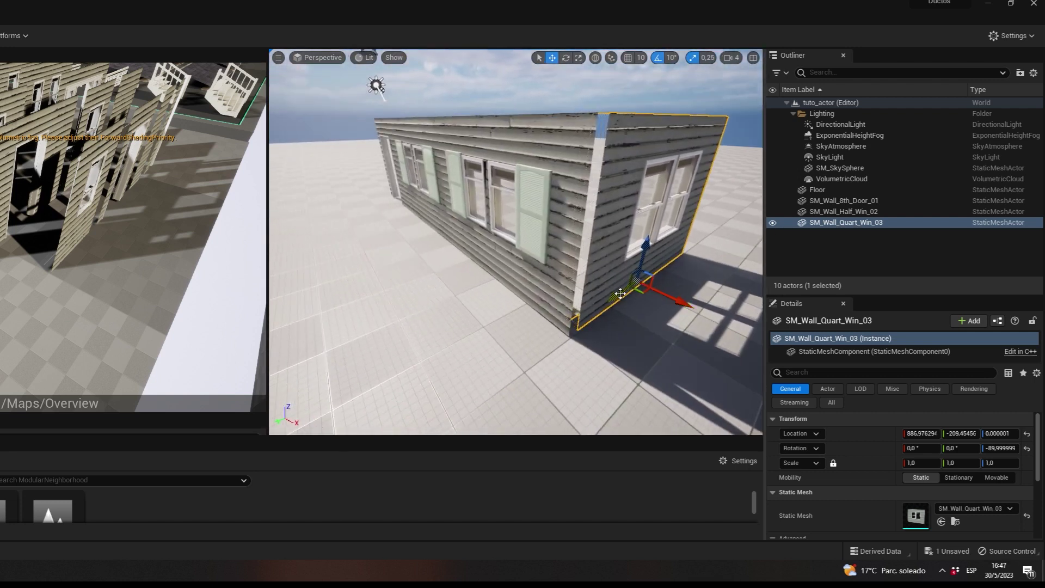
right_drag(612, 300, 577, 293)
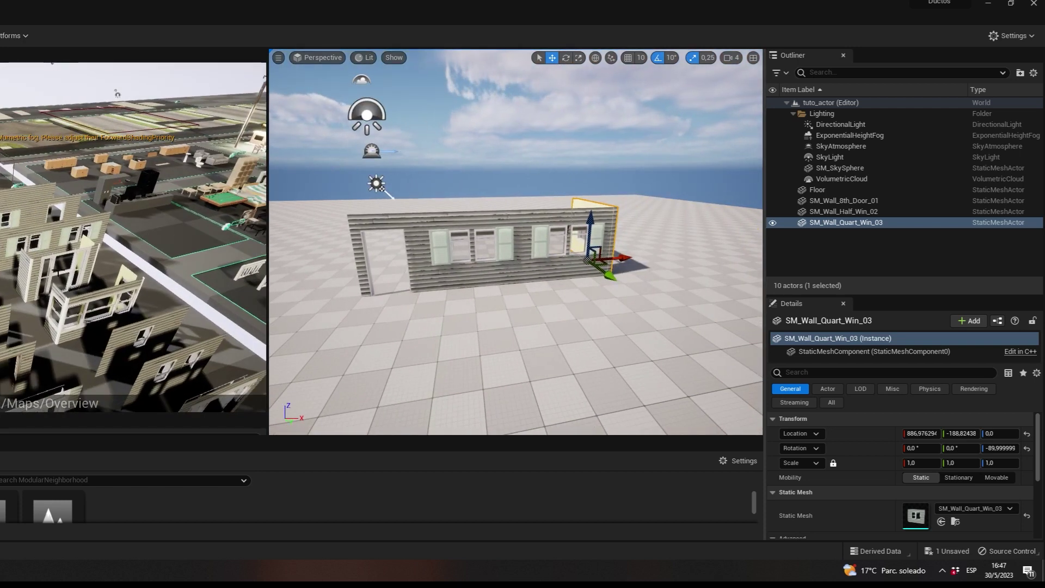
Replace a misplaced SM_Wall_Quart_Win_05 with an SM_Wall_Quart_Door_03 door wall at the row's left end.
drag(52, 511, 308, 234)
right_drag(308, 234, 330, 268)
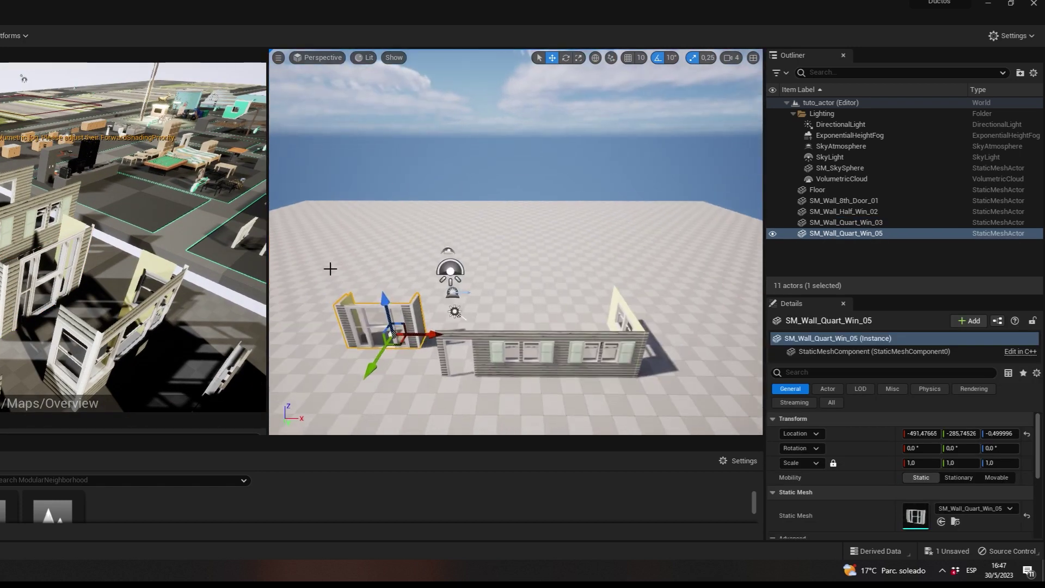
key(ctrl+z)
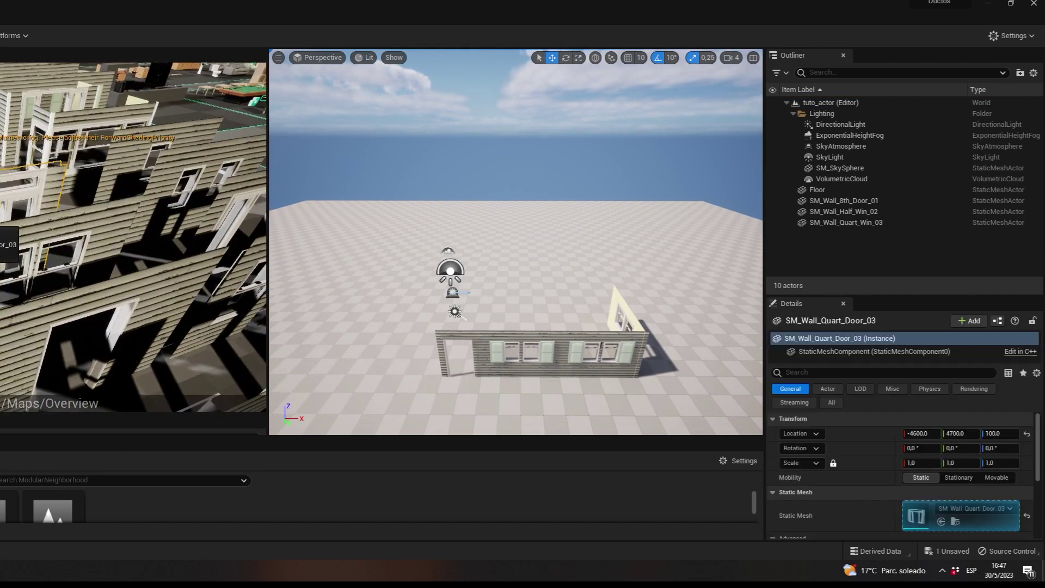
drag(8, 234, 415, 381)
mouse_move(415, 380)
right_down()
mouse_move(436, 392)
mouse_move(419, 307)
right_up()
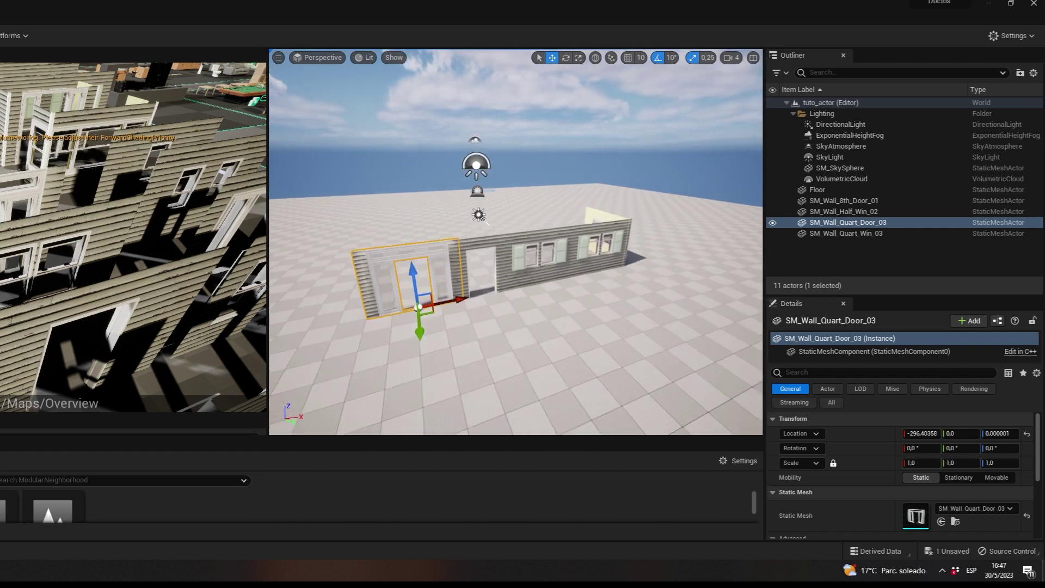
alt+drag(419, 308, 500, 294)
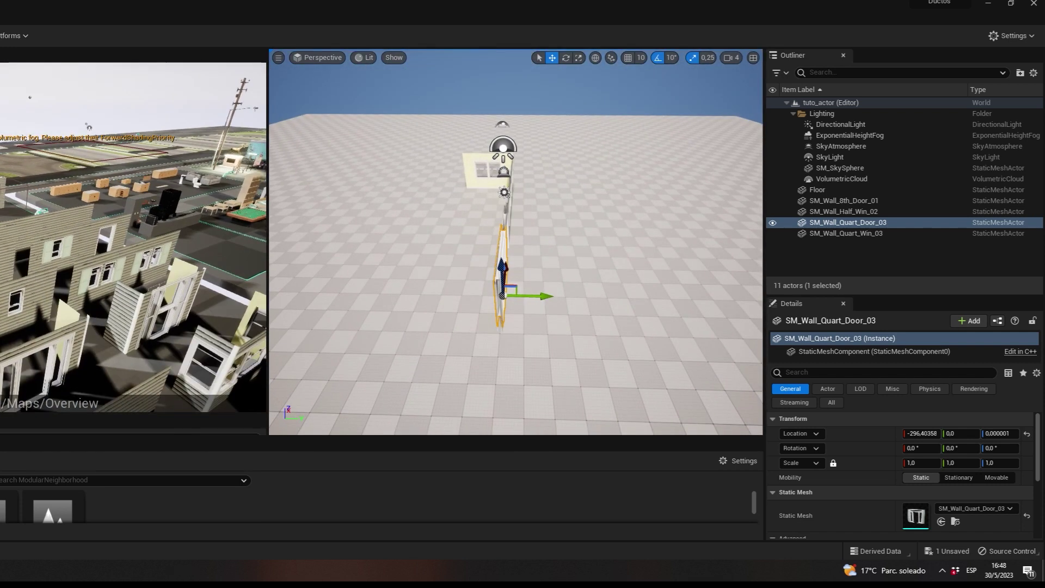
Bring in an SM_Wall_Quart_Win_01 wall and align it with the adjoining pieces.
drag(11, 245, 444, 313)
key(e)
drag(529, 238, 479, 305)
right_drag(479, 305, 413, 221)
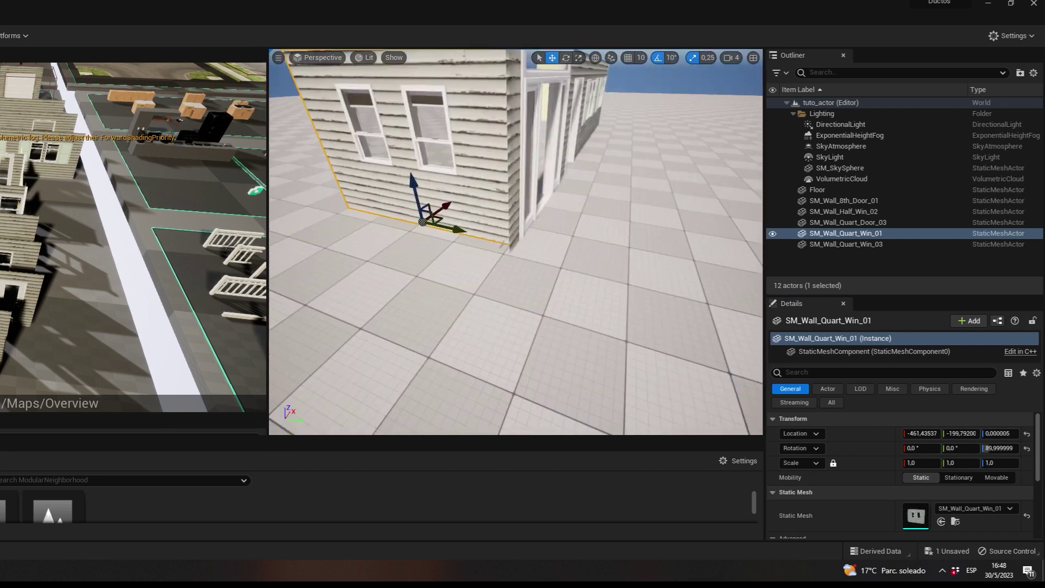
drag(414, 220, 442, 251)
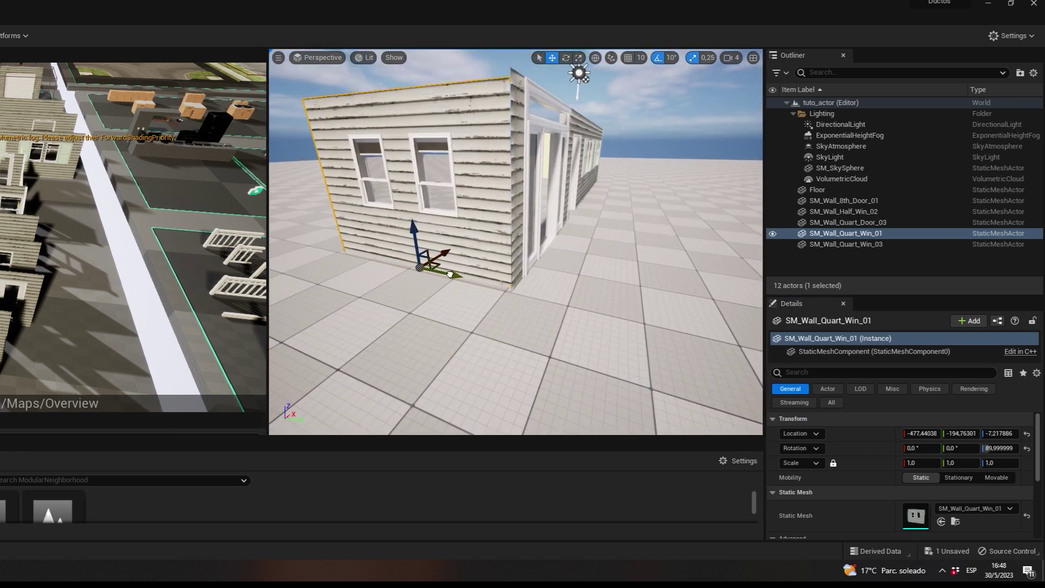
right_drag(449, 273, 648, 252)
key(e)
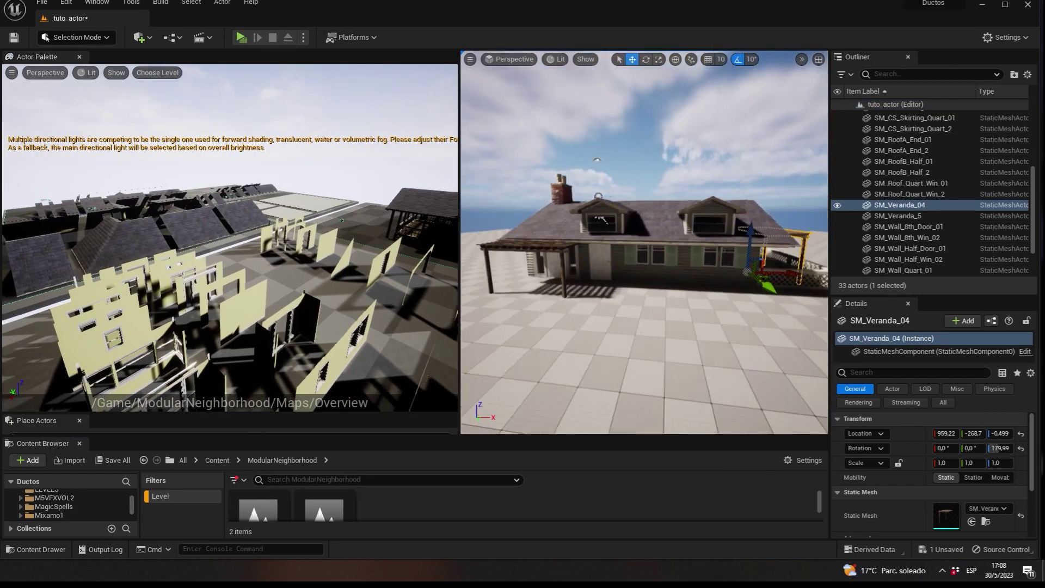
Orbit around the finished house, enlarge the Outliner, and select BP_Door_Inside_01.
right_drag(644, 242, 645, 242)
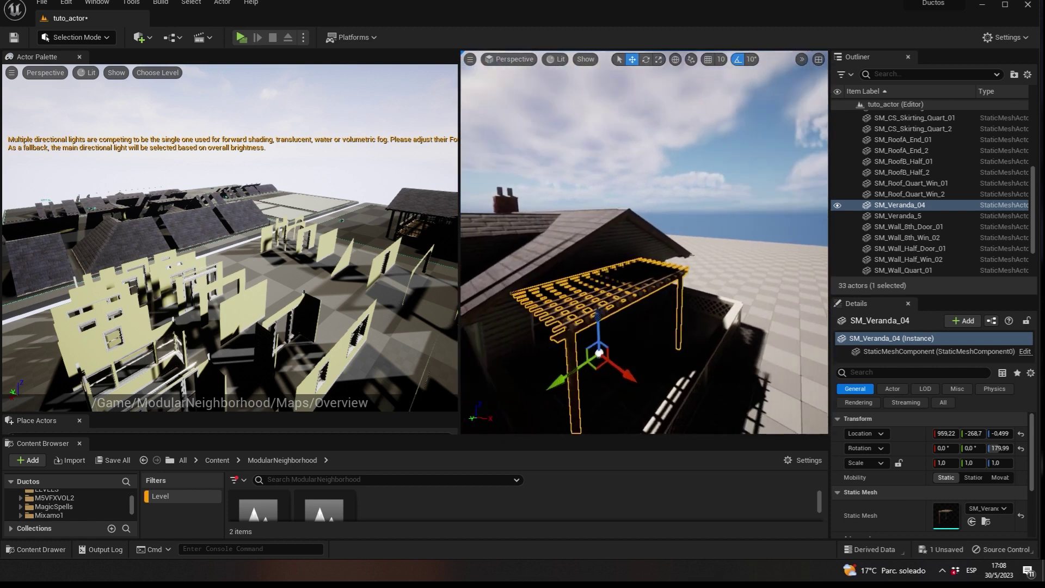
scroll(670, 282, up, 5)
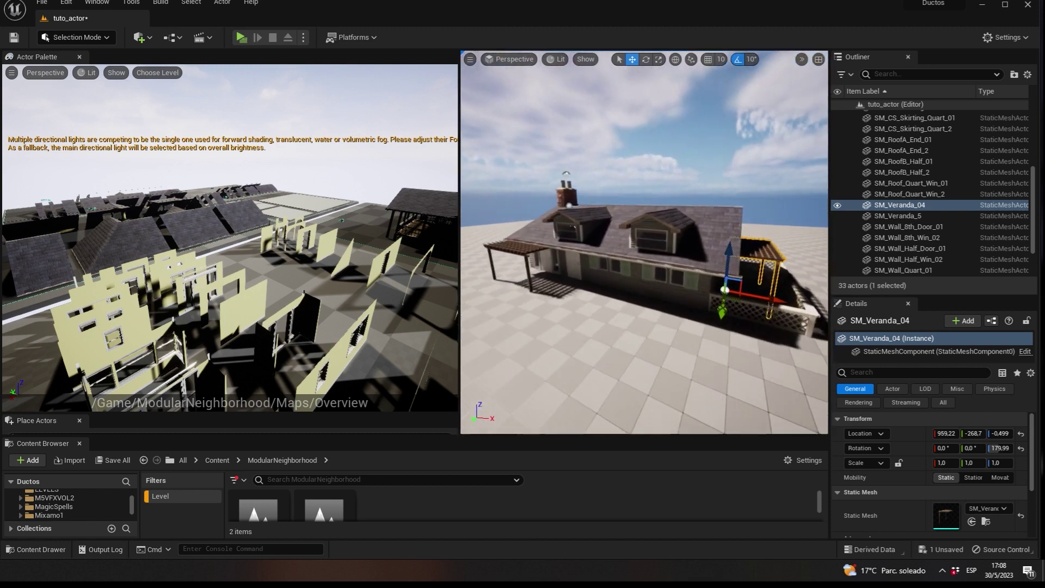
drag(980, 304, 980, 469)
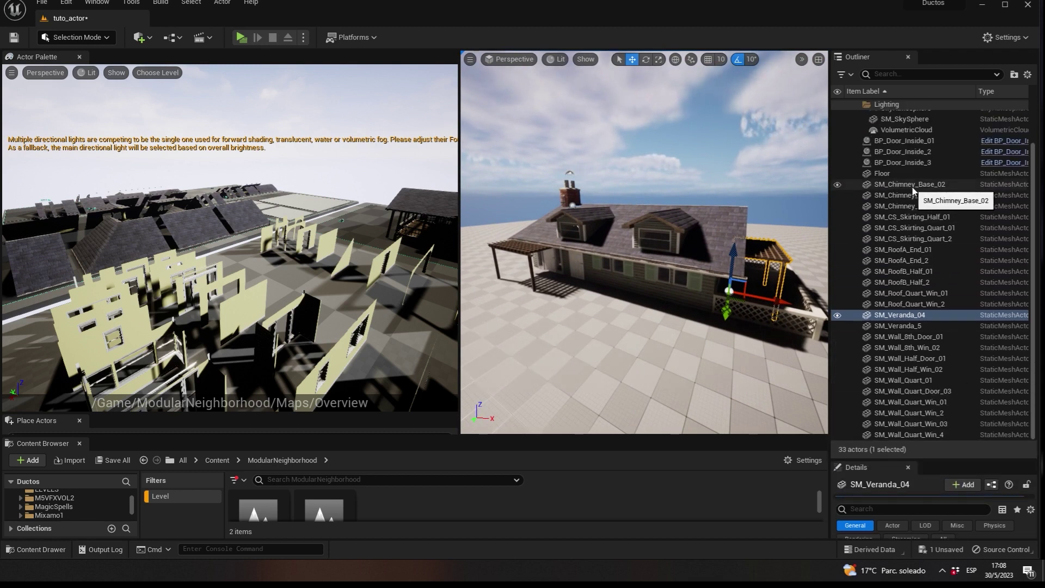
scroll(926, 180, up, 2)
click(926, 178)
drag(1034, 234, 1034, 273)
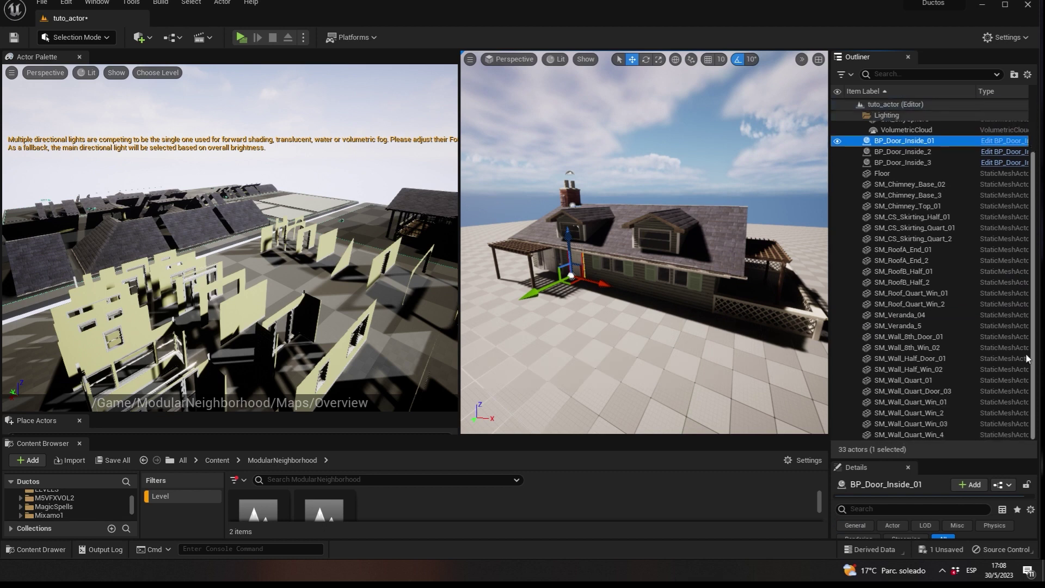
Select all 28 house pieces and create a Packed Level Actor with default options.
shift+click(914, 434)
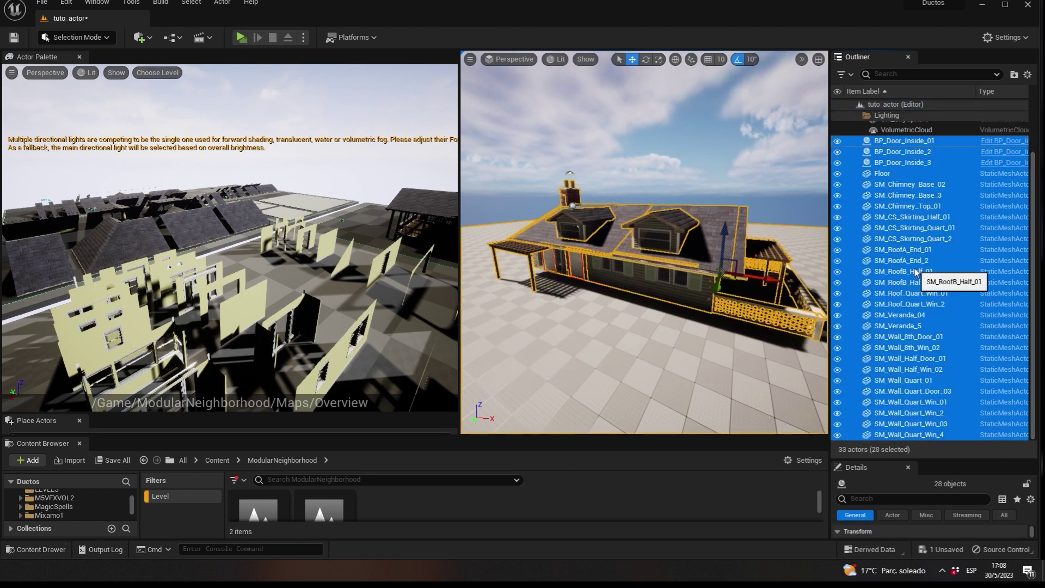
right_click(917, 271)
mouse_move(790, 489)
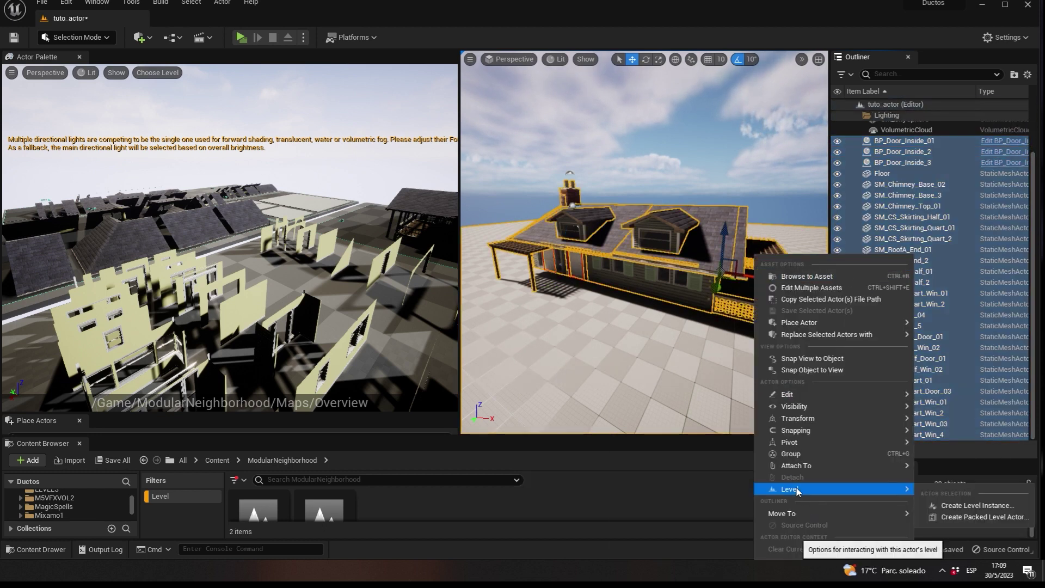
click(978, 518)
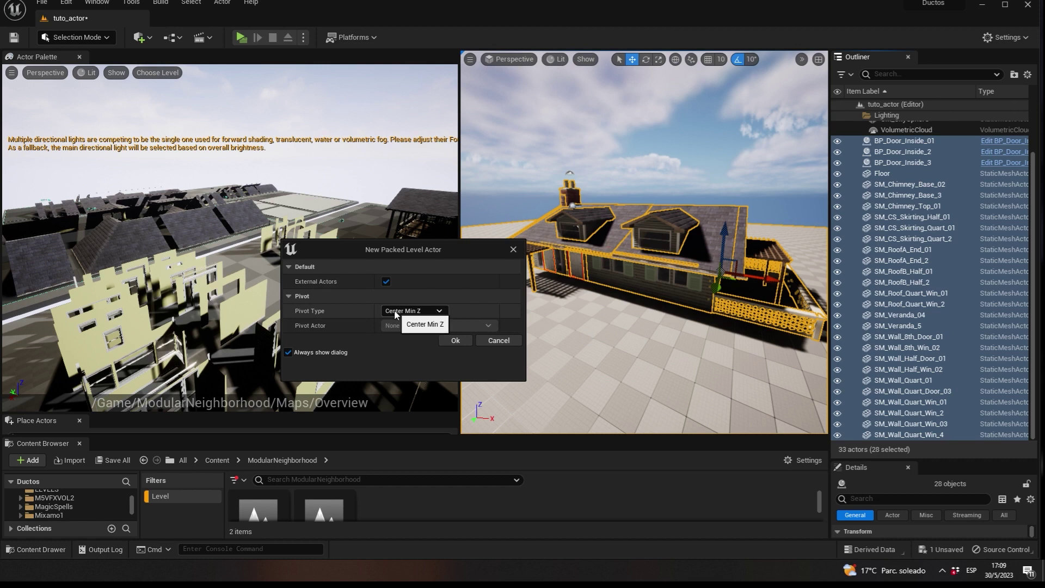
click(459, 342)
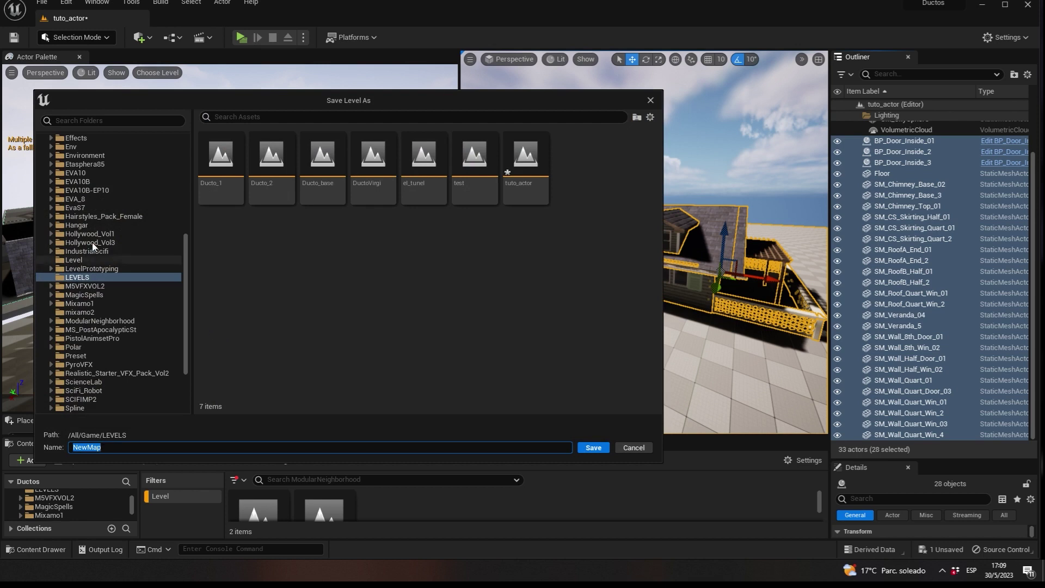
Save the packed level as tut_actor and the blueprint as BPP_tut_actor.
click(101, 447)
text(tut_actor)
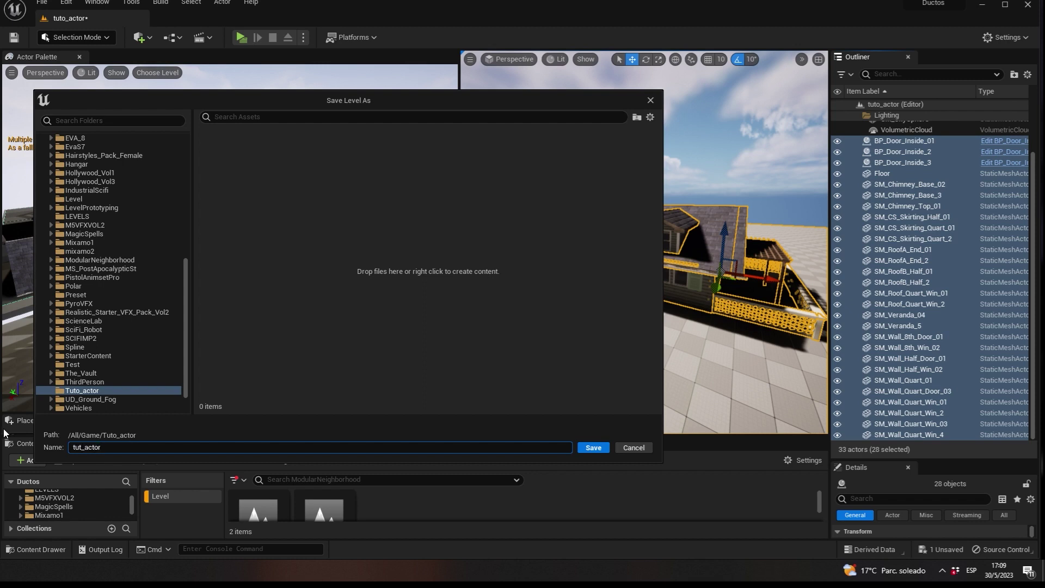
click(593, 448)
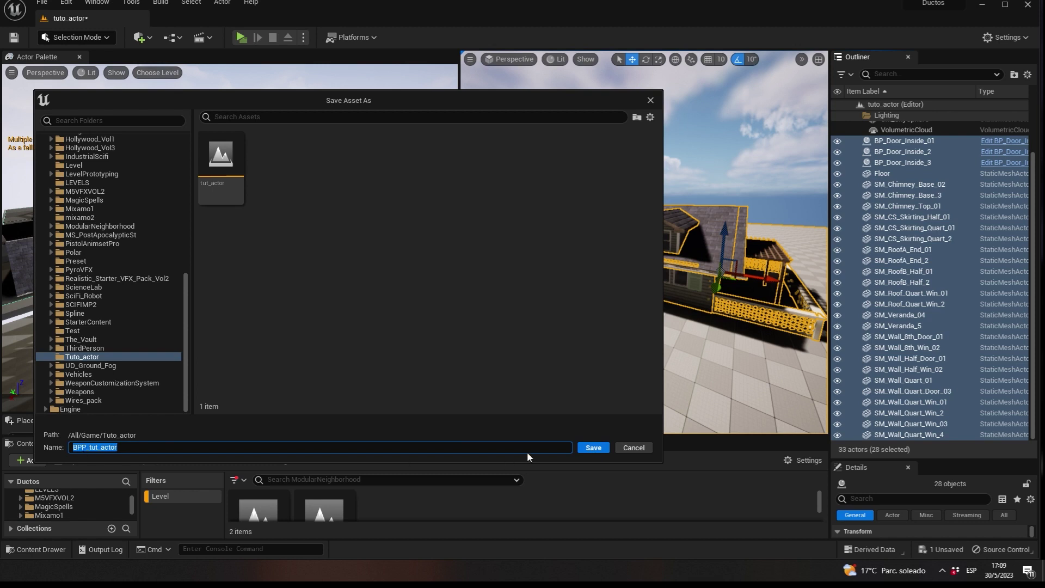
click(590, 448)
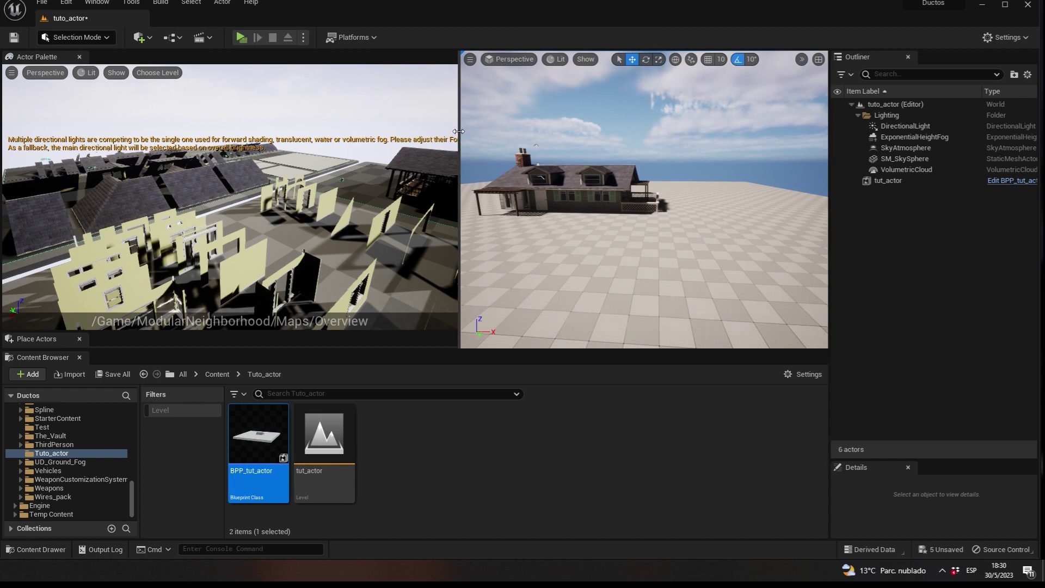
Place a BPP_tut_actor copy beside the original along X and start editing it in place.
drag(460, 134, 335, 133)
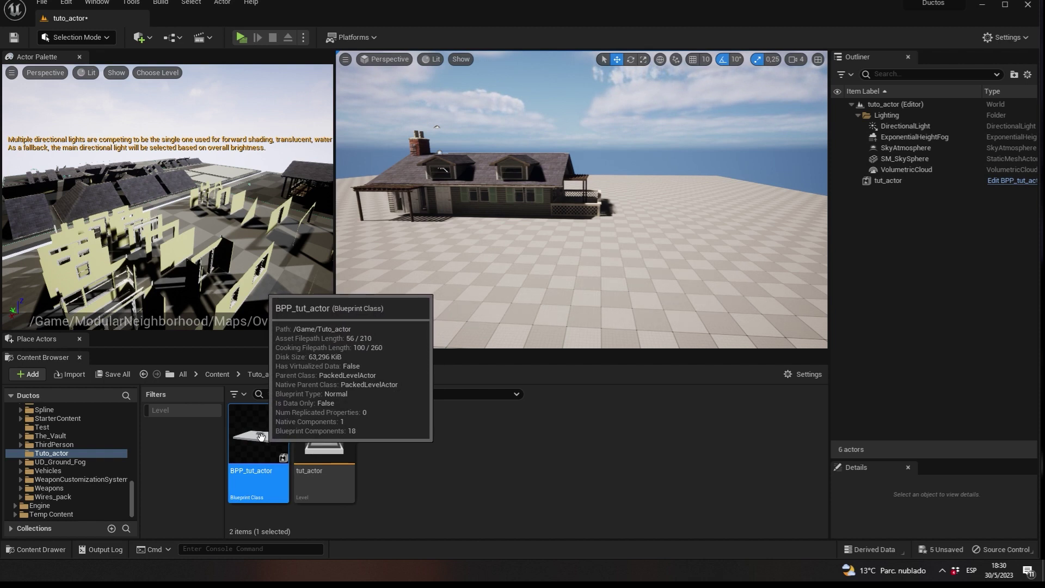
mouse_move(260, 437)
mouse_down()
mouse_move(656, 233)
mouse_move(651, 214)
mouse_up()
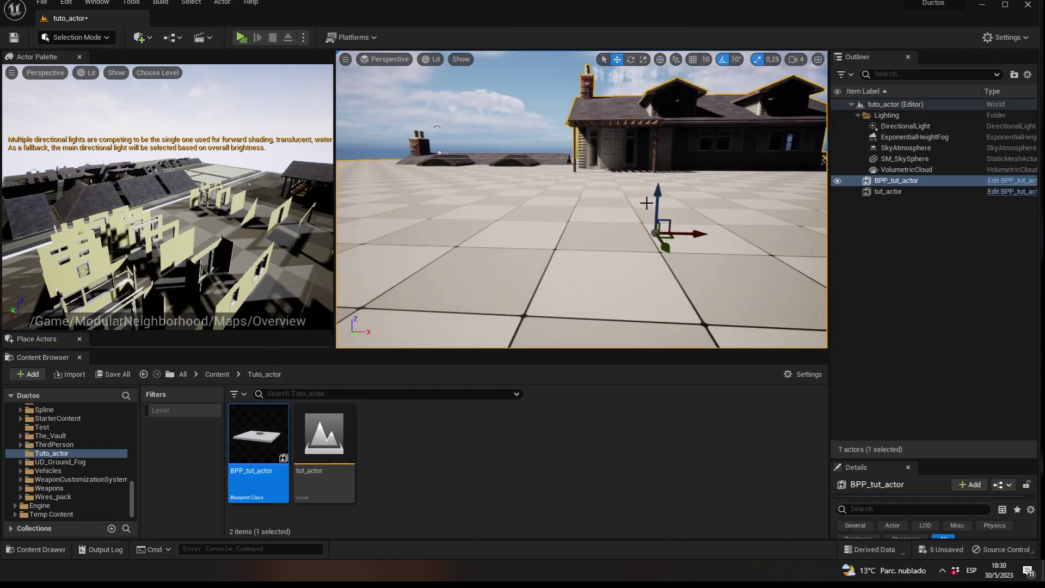
scroll(651, 201, down, 5)
drag(614, 177, 618, 225)
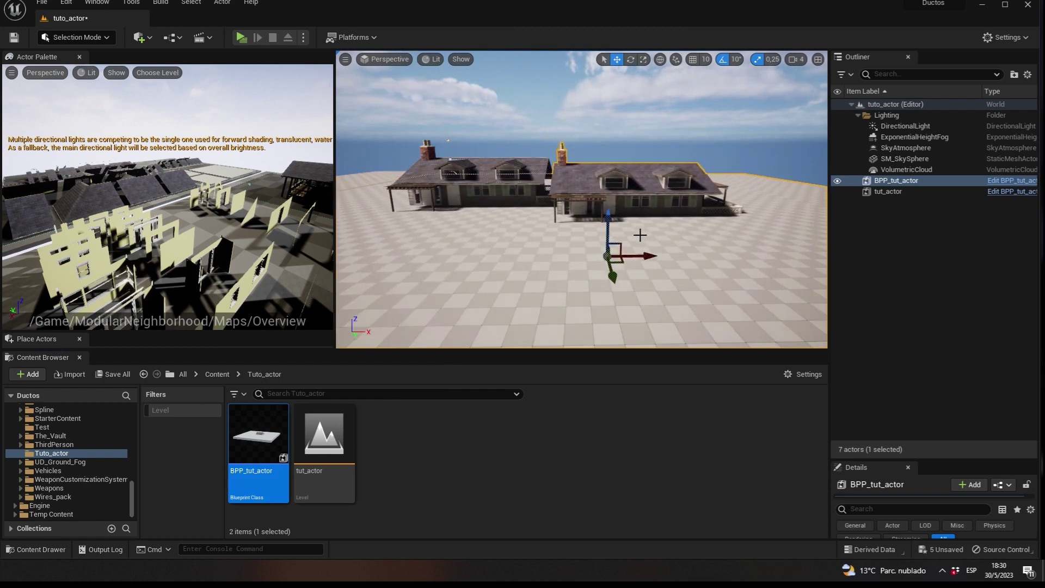
drag(639, 257, 696, 251)
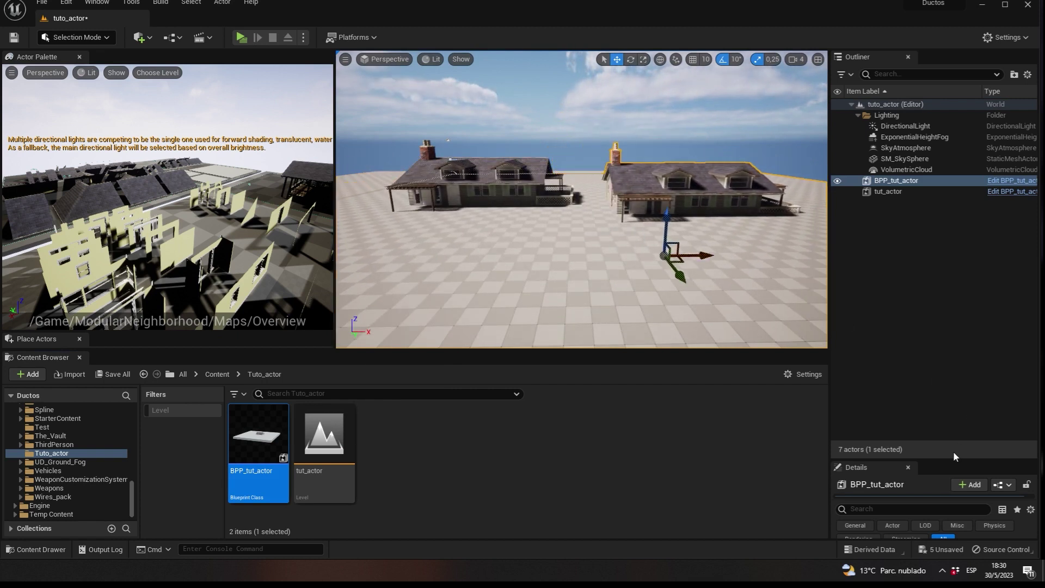
drag(952, 460, 958, 252)
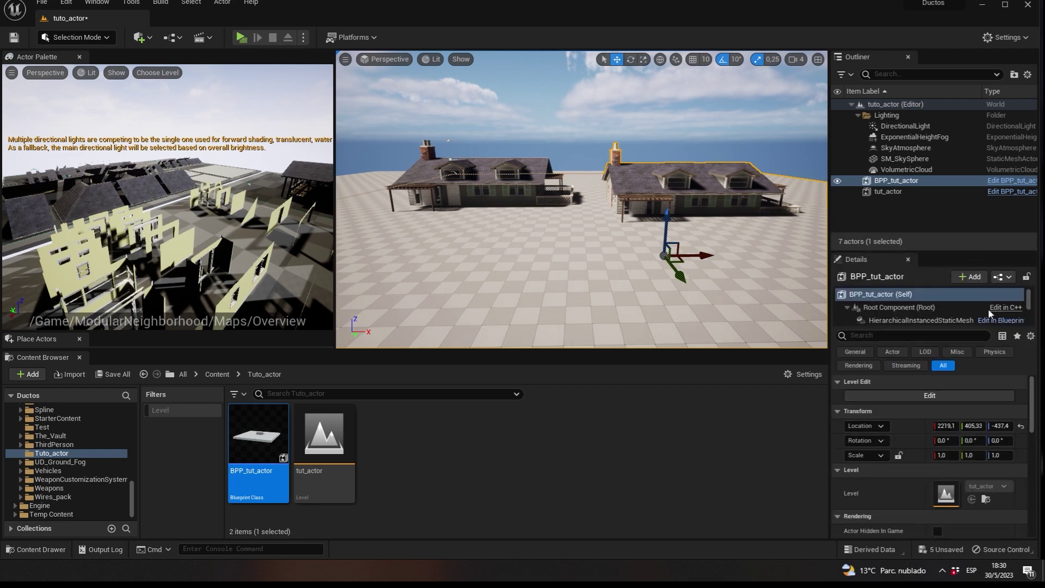
click(922, 395)
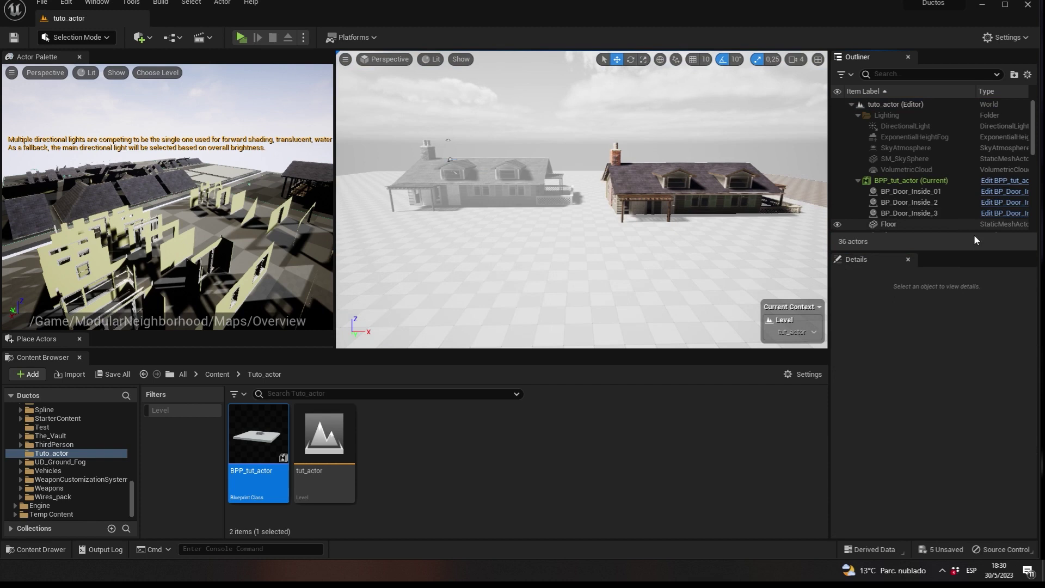
Delete the Floor piece from the house being edited.
drag(931, 251, 932, 429)
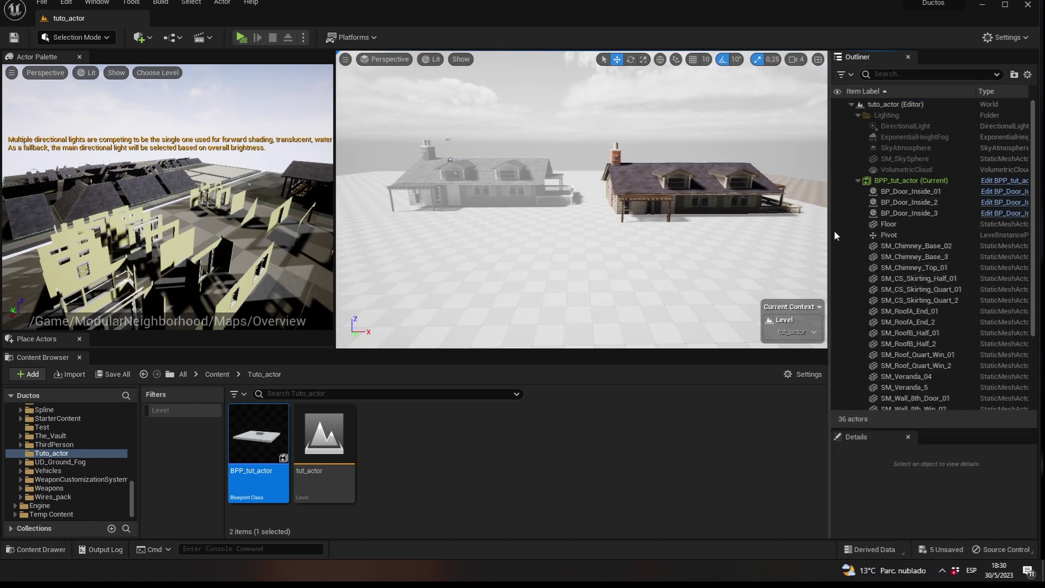
click(888, 225)
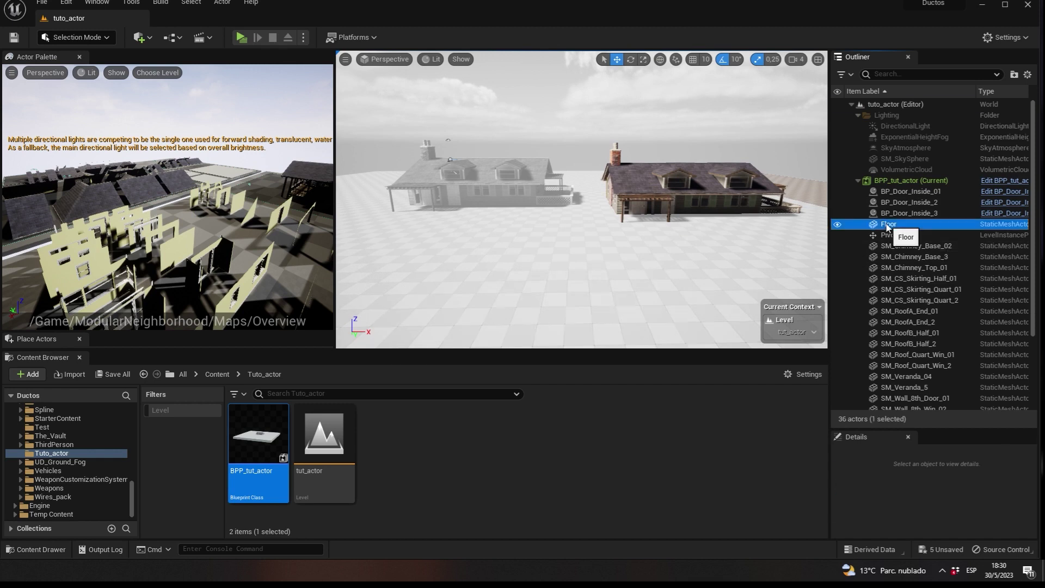
key(Delete)
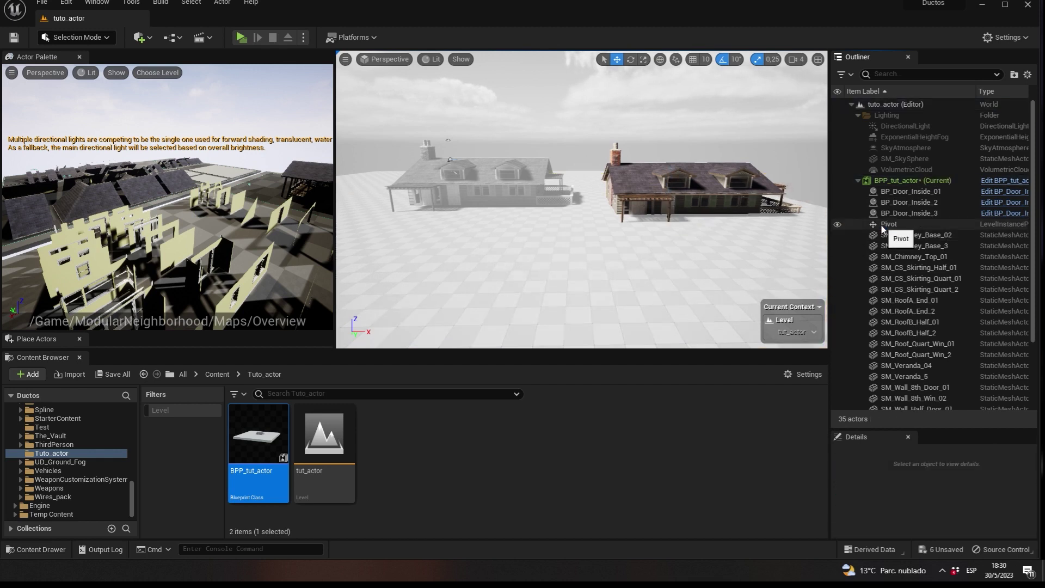
Select the 24 pieces from SM_Chimney_Base_02 through SM_Wall_Quart_Win_4 in the Outliner.
click(917, 236)
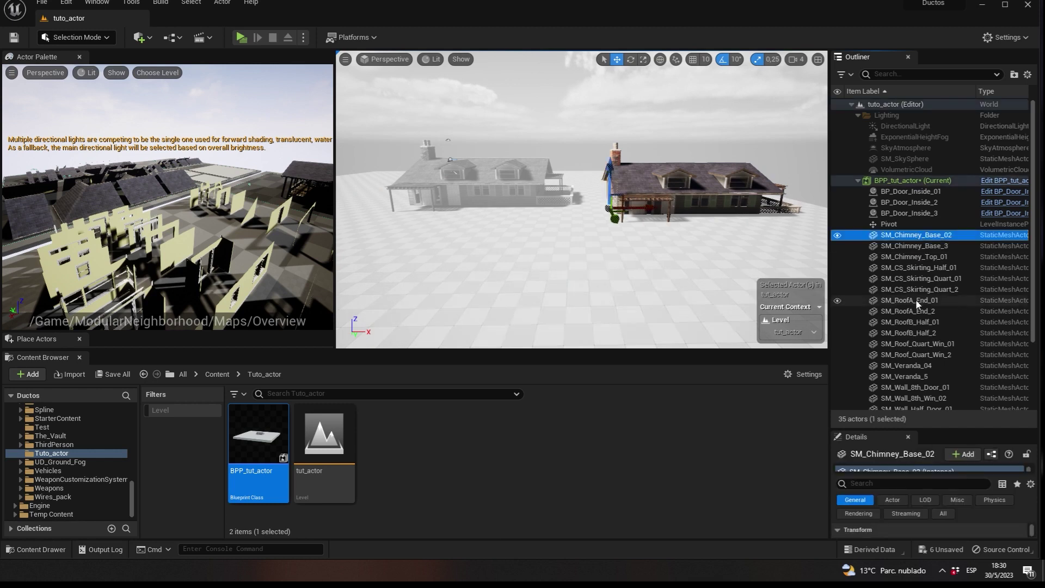
scroll(916, 299, down, 3)
shift+click(915, 394)
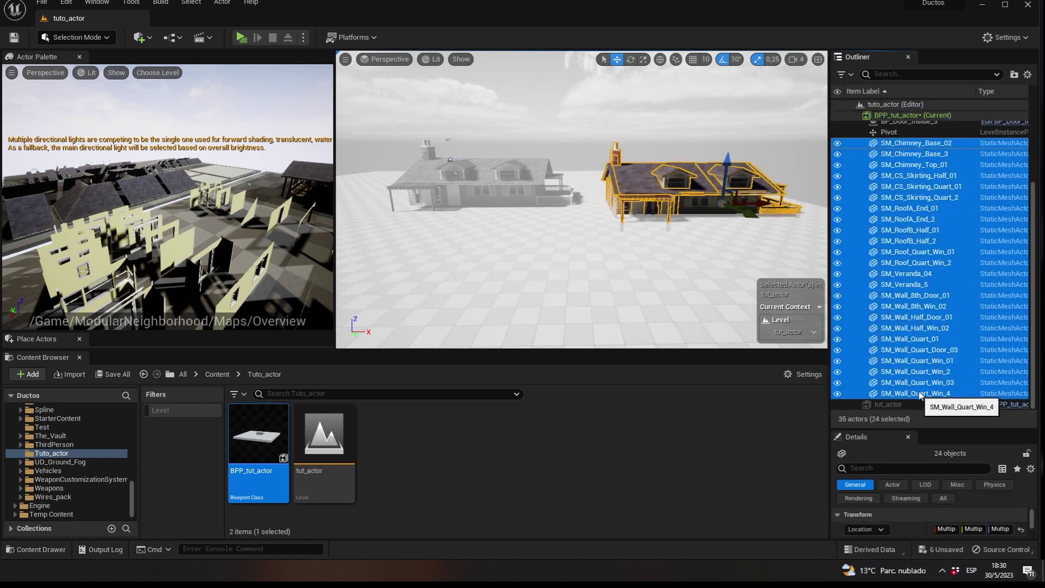
scroll(952, 305, up, 3)
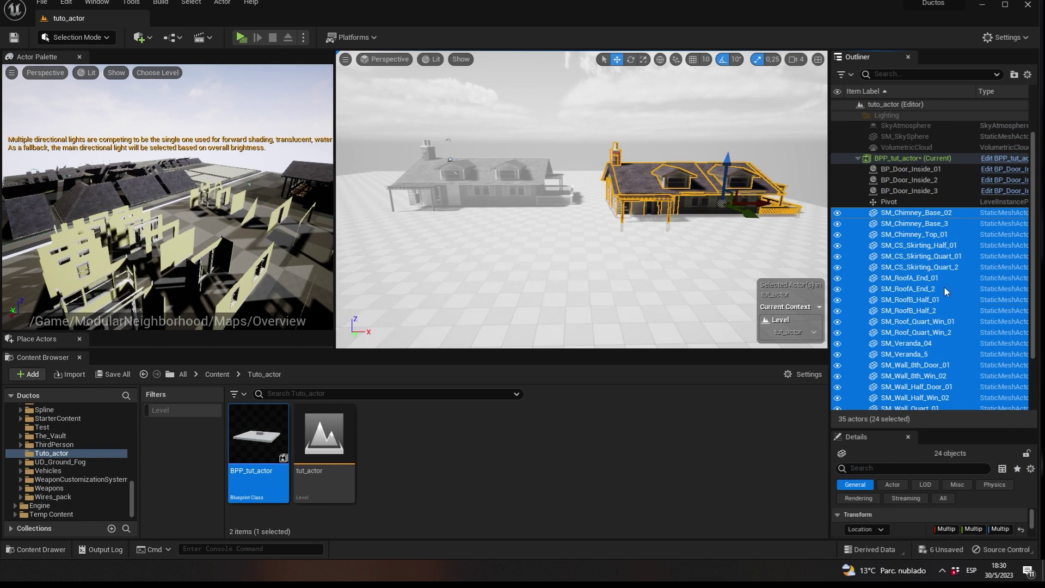
scroll(945, 288, up, 1)
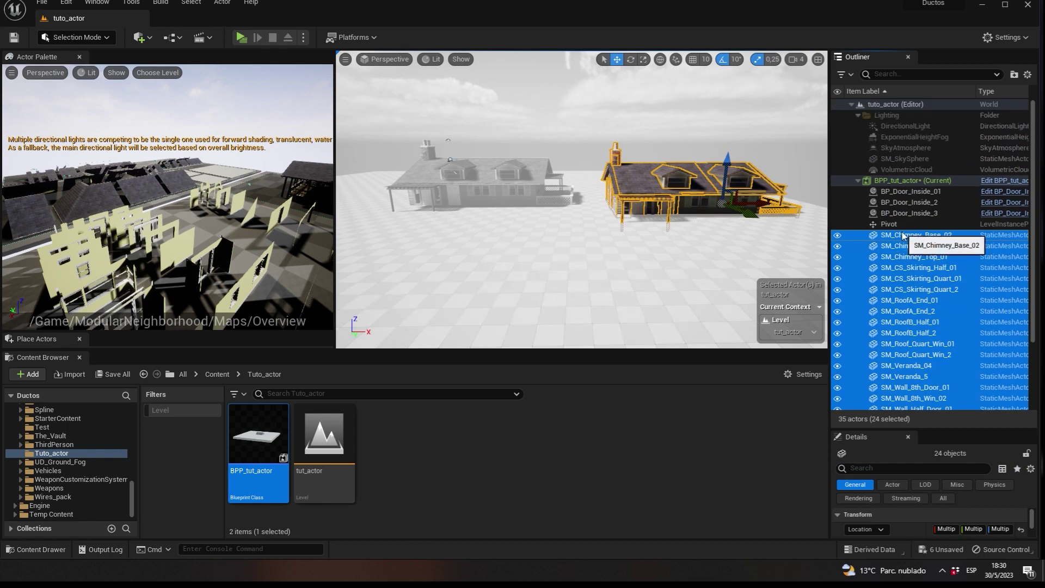
Create a new Packed Level Actor from the selected pieces with default settings.
right_click(906, 236)
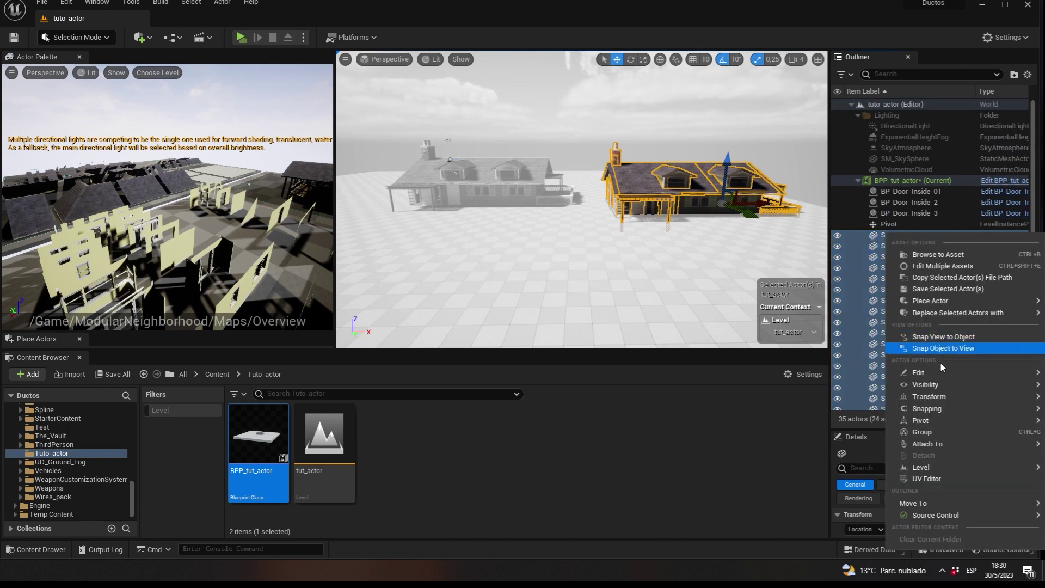
mouse_move(928, 505)
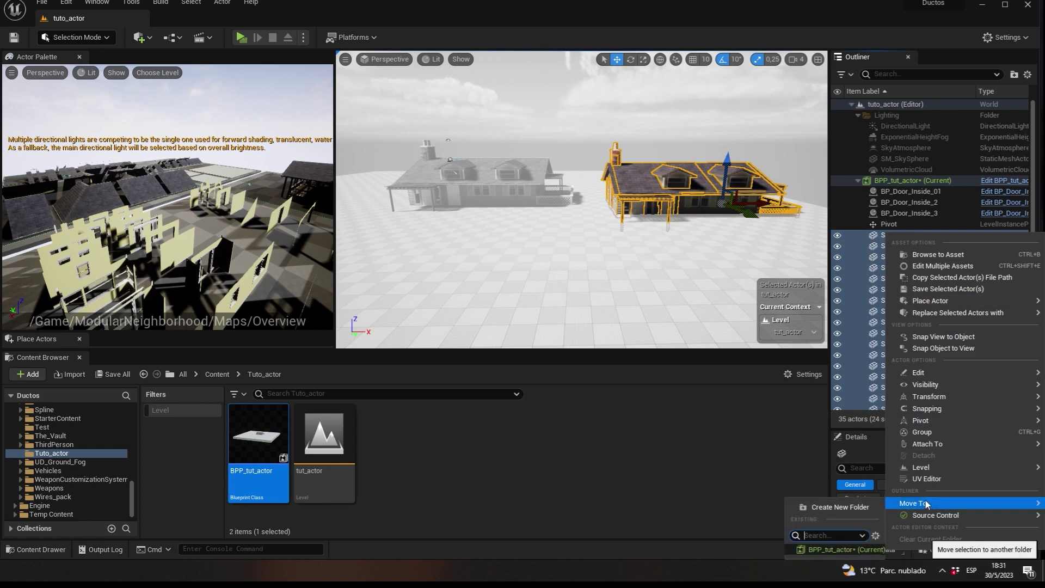
mouse_move(937, 471)
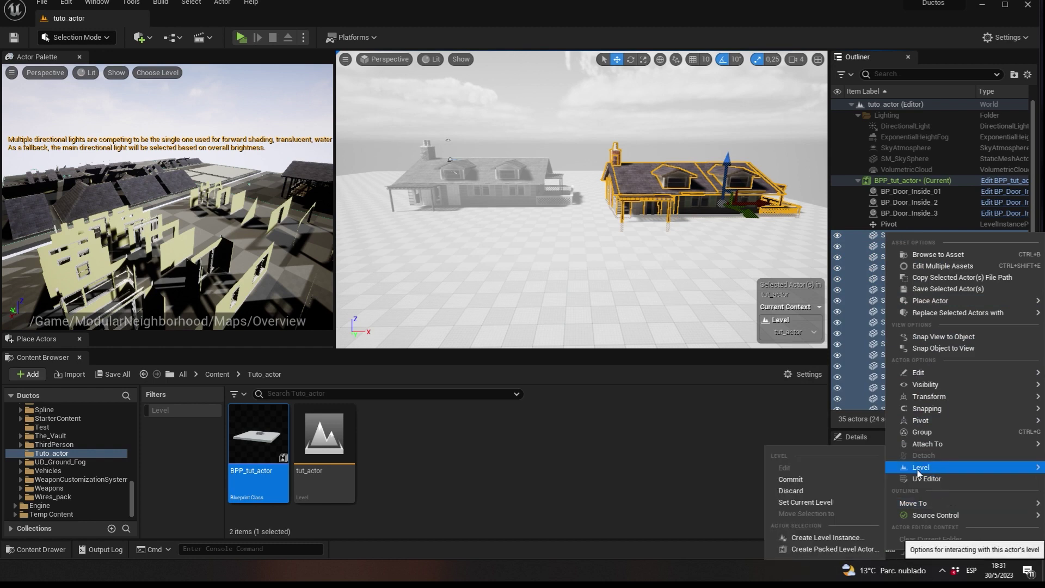
click(850, 550)
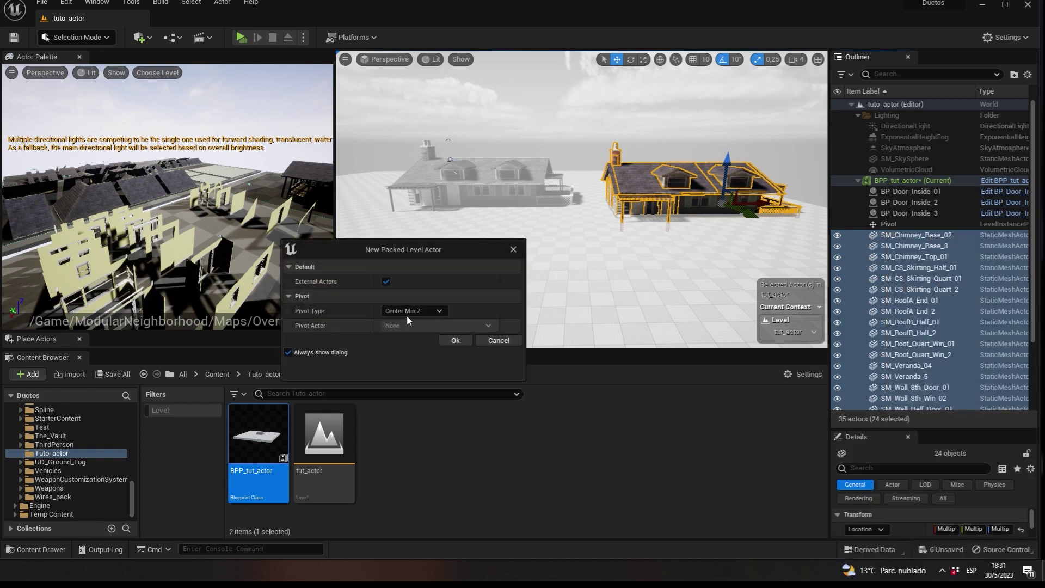
click(465, 344)
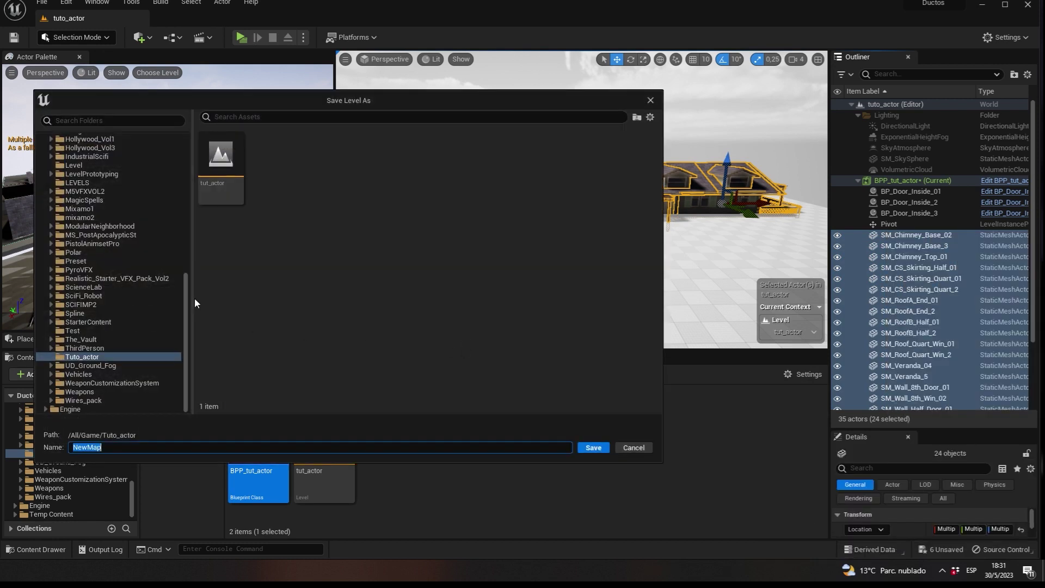
Save the level as tut_actor_NEW and the blueprint as BPP_tut_actor_NEW, then clear the log.
text(_actor_NEW)
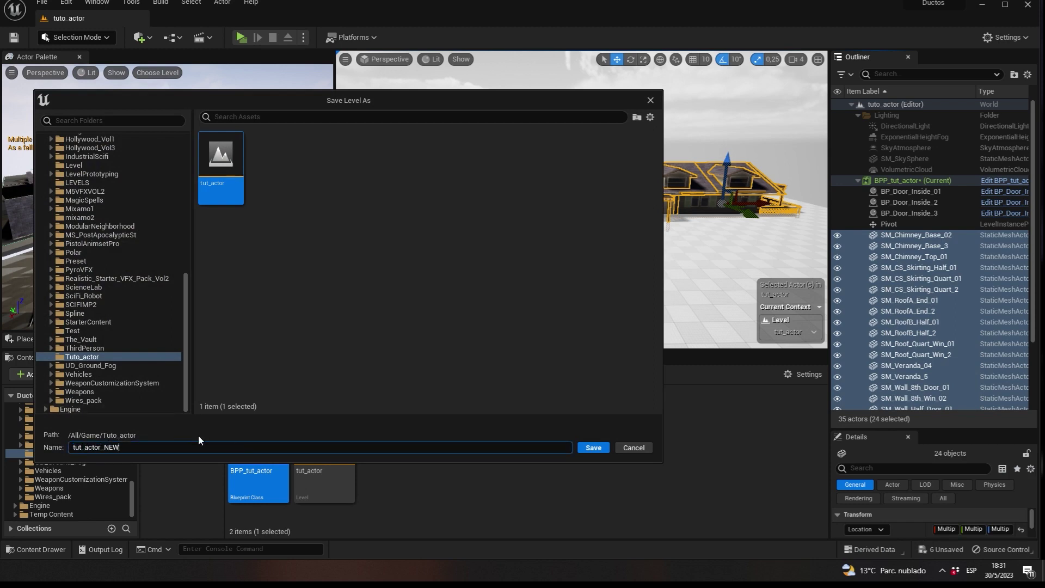
click(586, 451)
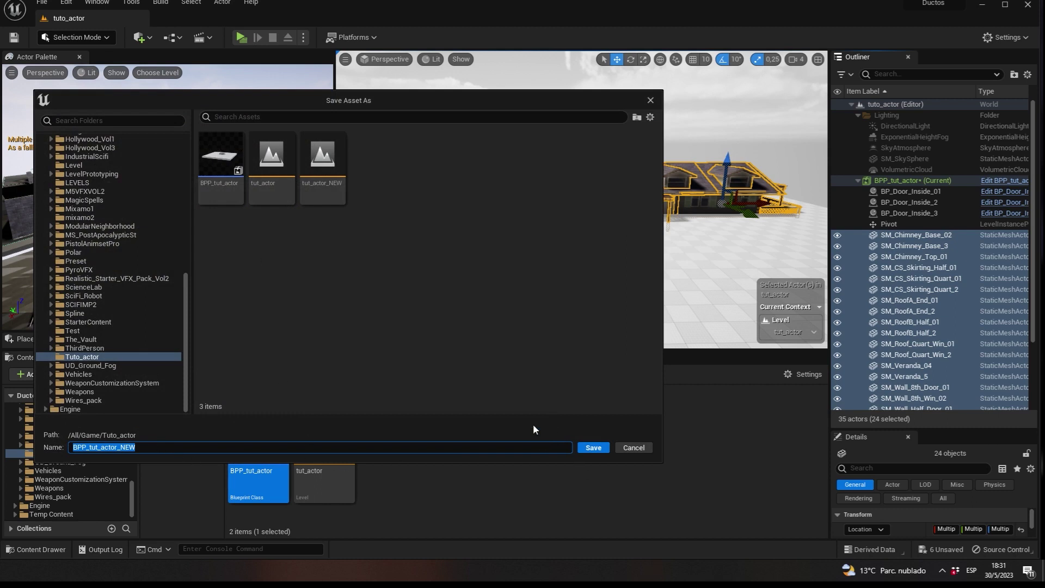
click(594, 449)
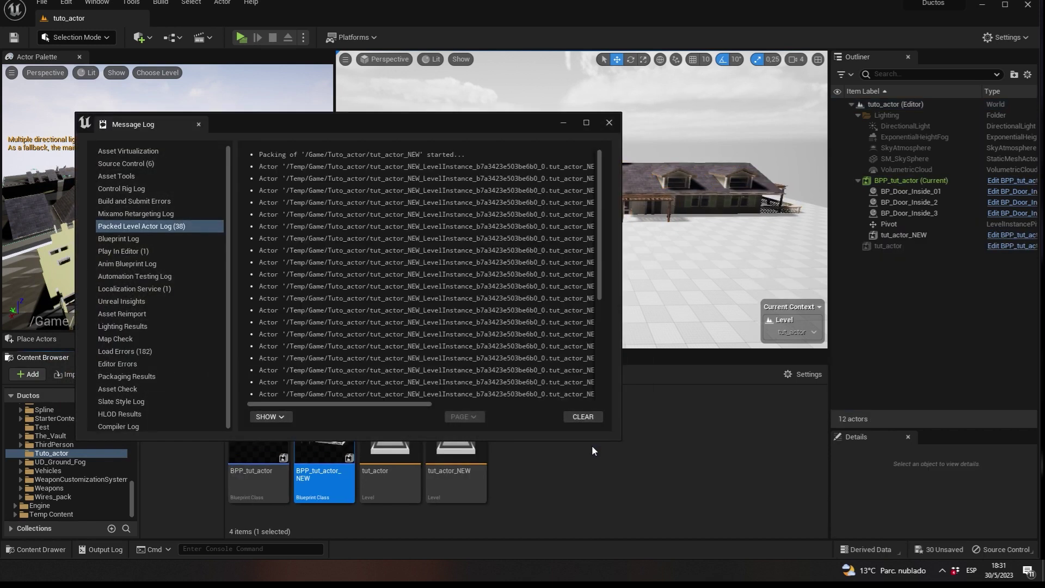
click(583, 417)
Close the Message Log and leave level editing to return to the full tuto_actor level.
click(609, 124)
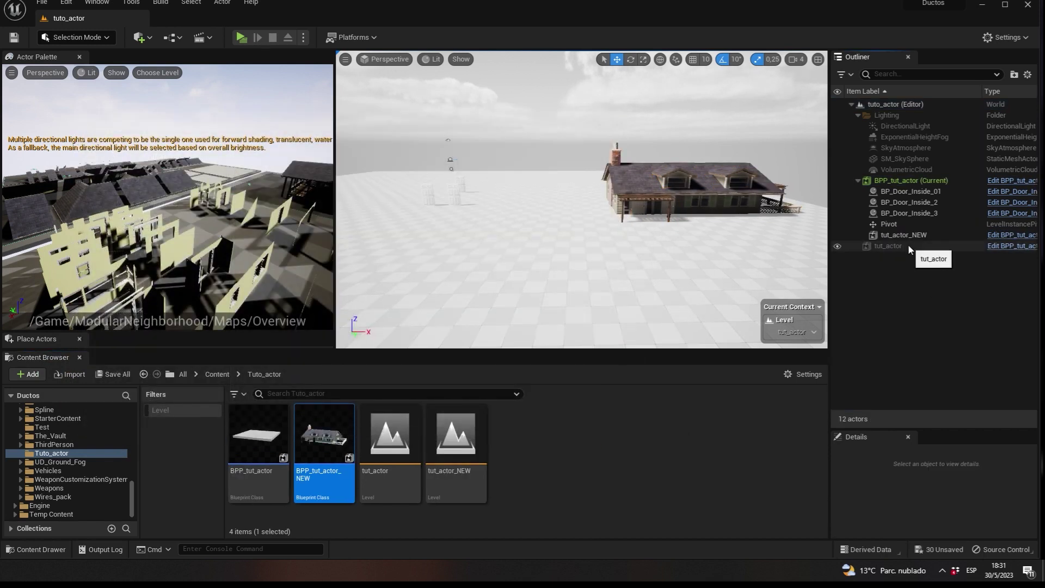
click(801, 298)
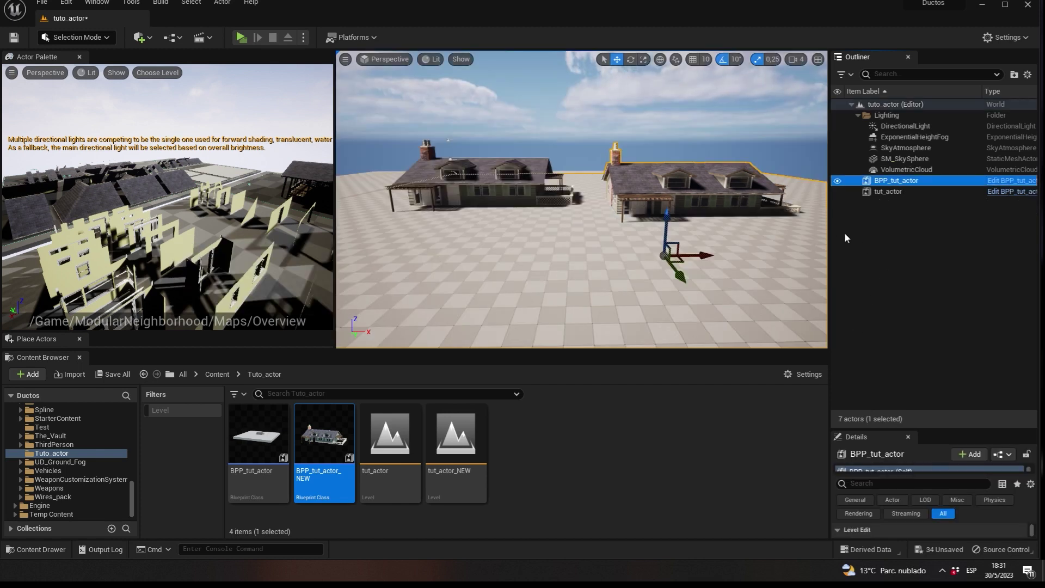
drag(828, 219, 723, 218)
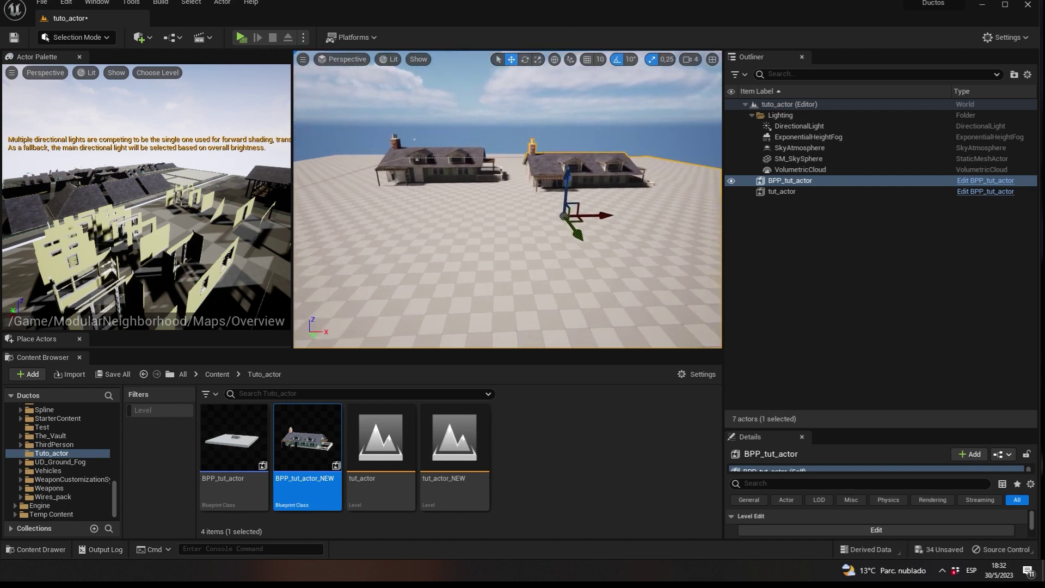
drag(597, 191, 597, 191)
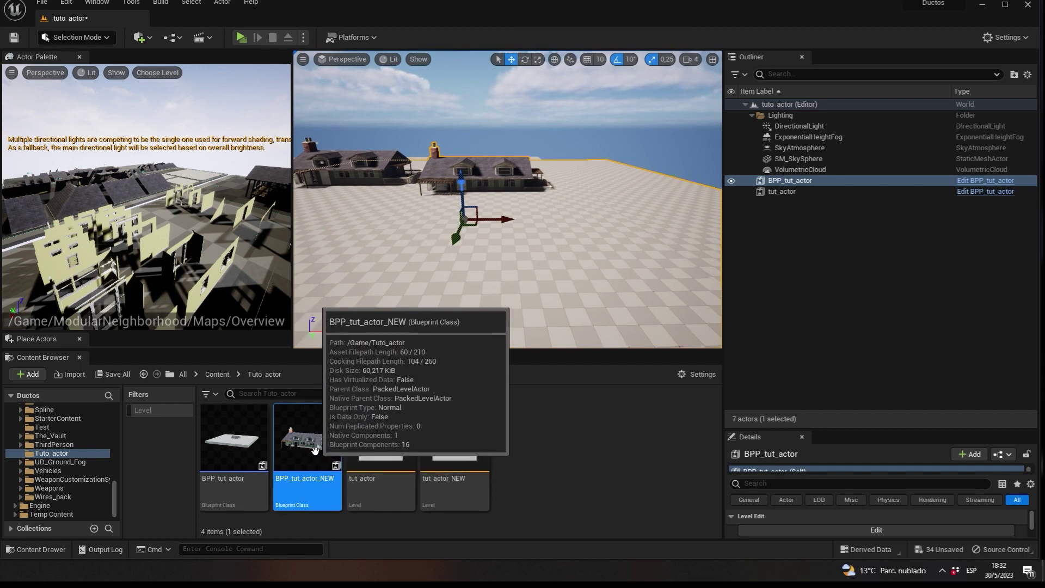
Place a BPP_tut_actor_NEW house from the Content Browser and slide it right across the floor.
mouse_move(322, 470)
mouse_down()
mouse_move(574, 218)
mouse_move(567, 192)
mouse_up()
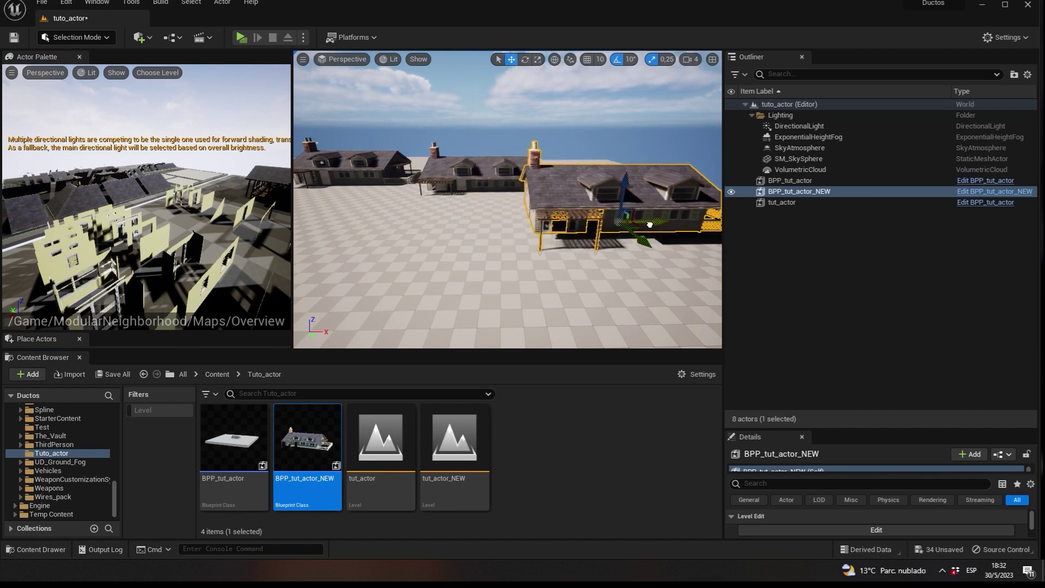
right_drag(567, 191, 516, 66)
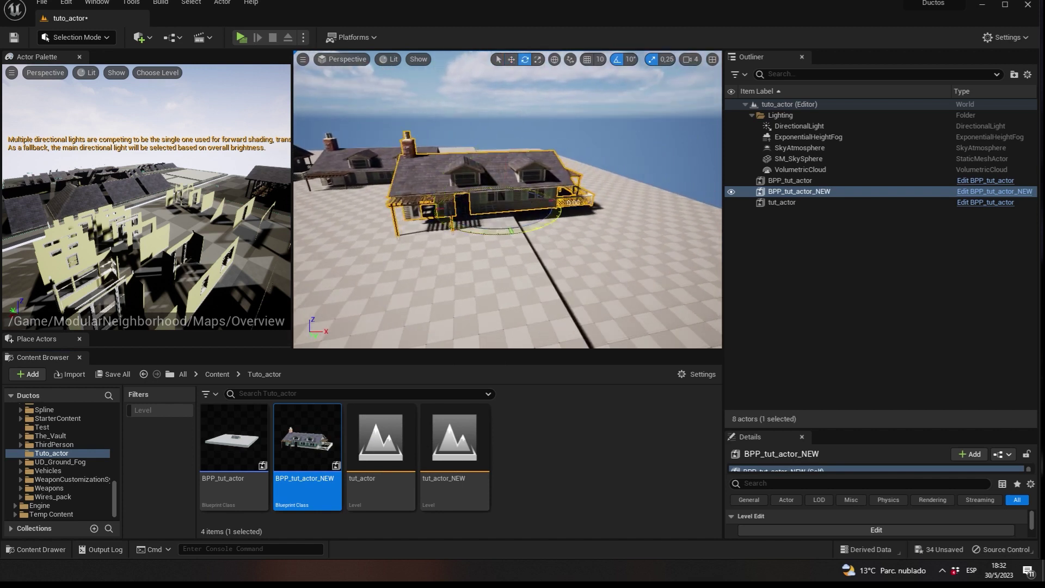
drag(527, 199, 587, 198)
Add a second BPP_tut_actor_NEW copy, rotate it to about -170 degrees, and shift it down-right.
right_drag(587, 197, 544, 196)
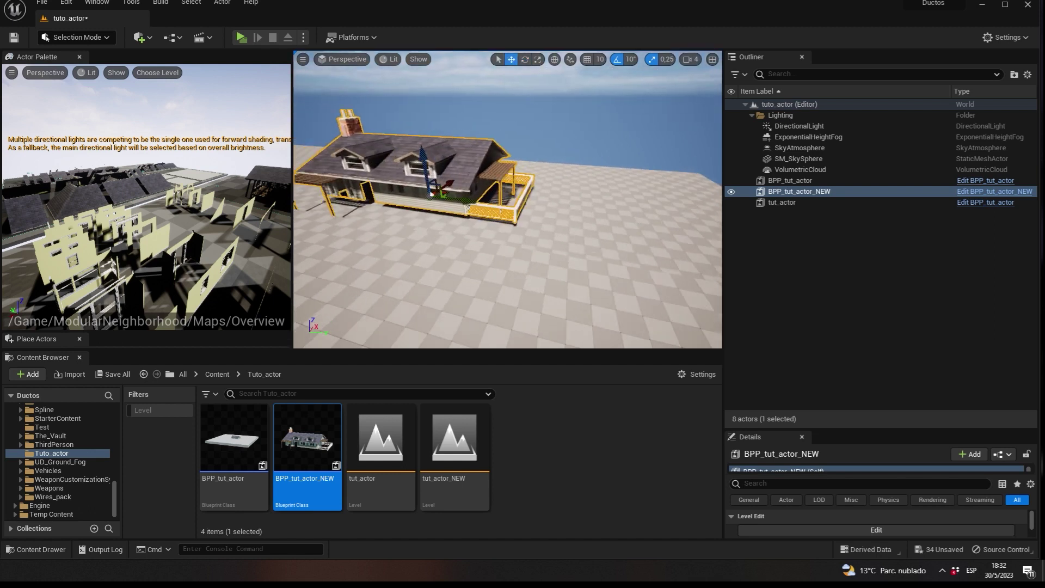
drag(307, 441, 627, 240)
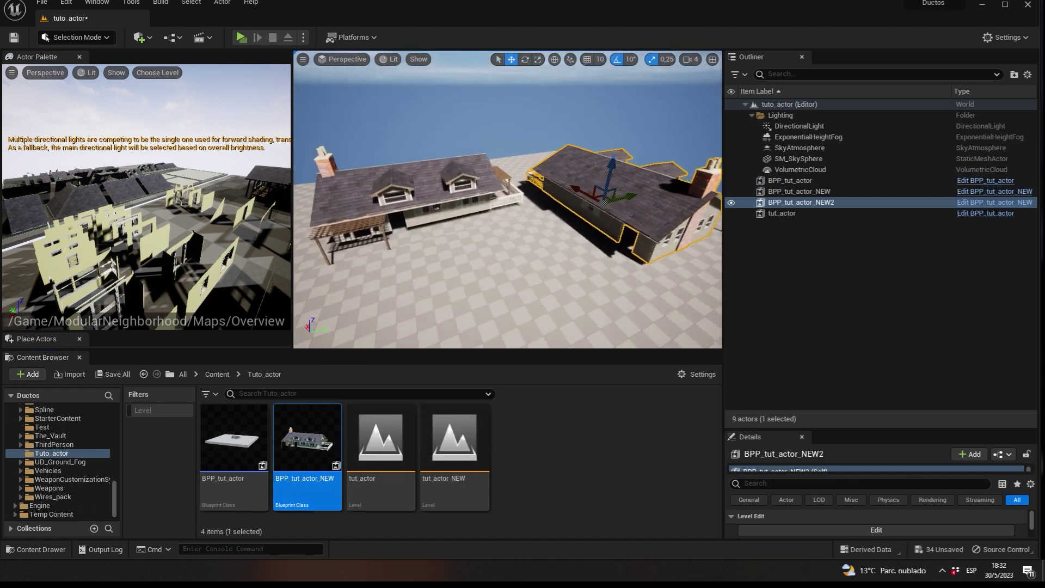
right_drag(627, 240, 544, 218)
key(e)
mouse_move(598, 234)
mouse_down()
mouse_move(648, 256)
mouse_move(626, 248)
mouse_up()
key(w)
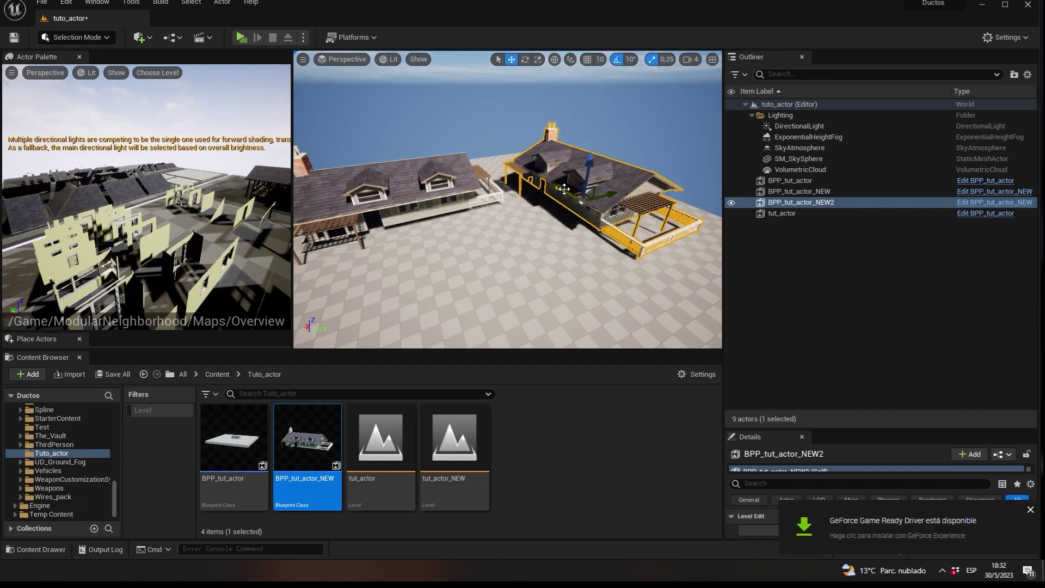
drag(563, 189, 588, 218)
mouse_move(588, 218)
right_down()
mouse_move(566, 240)
mouse_move(560, 223)
mouse_move(520, 243)
right_up()
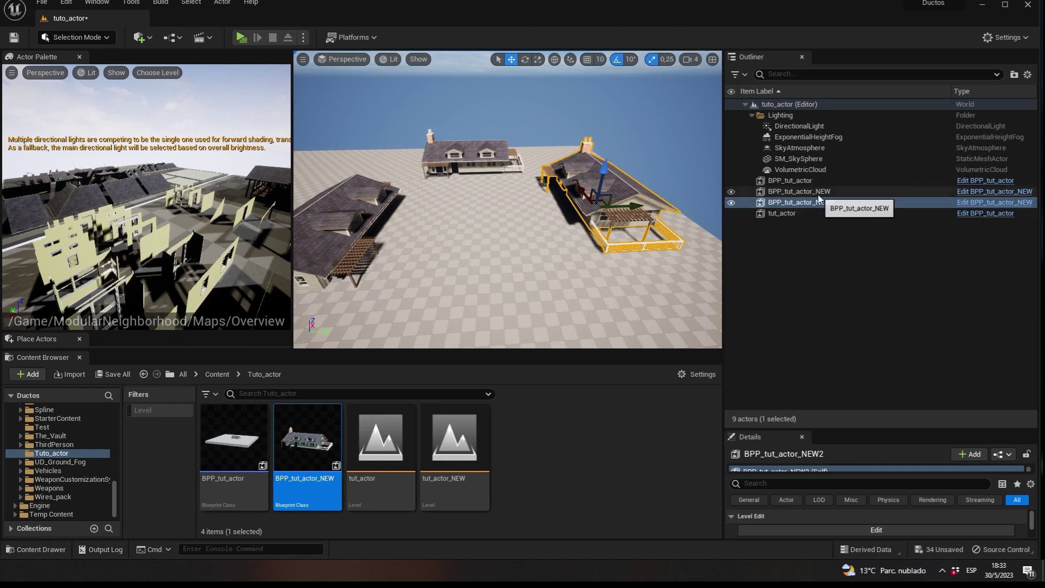
Select BPP_tut_actor_NEW2 and expand Details to show its Transform (location 2871.86, 3240.62, 56.73).
click(821, 193)
click(805, 201)
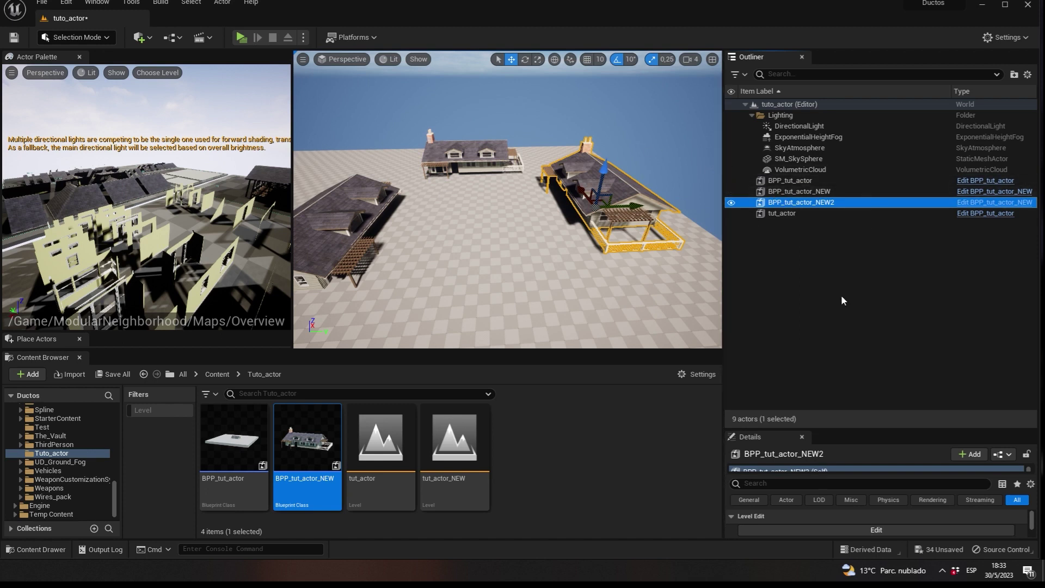
drag(882, 429, 883, 354)
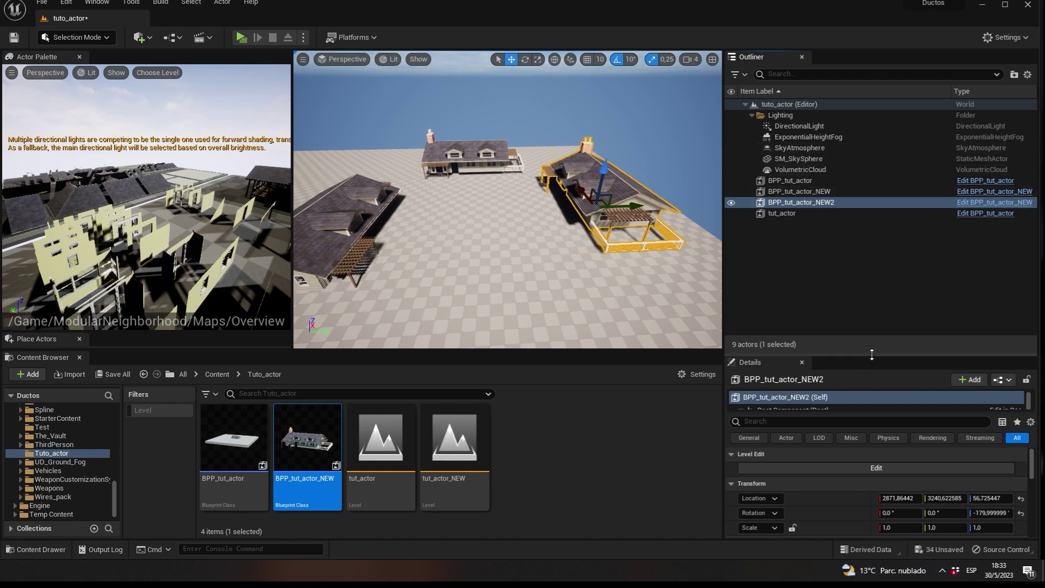
drag(872, 353, 872, 277)
Enter Level Edit on BPP_tut_actor_NEW2 and zoom in on its veranda.
click(870, 404)
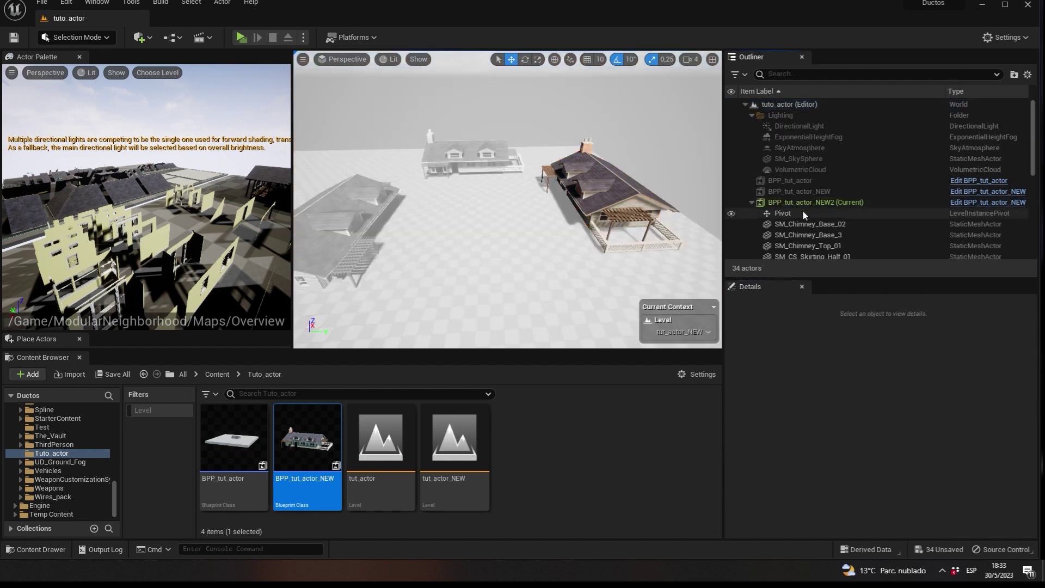
scroll(802, 210, down, 3)
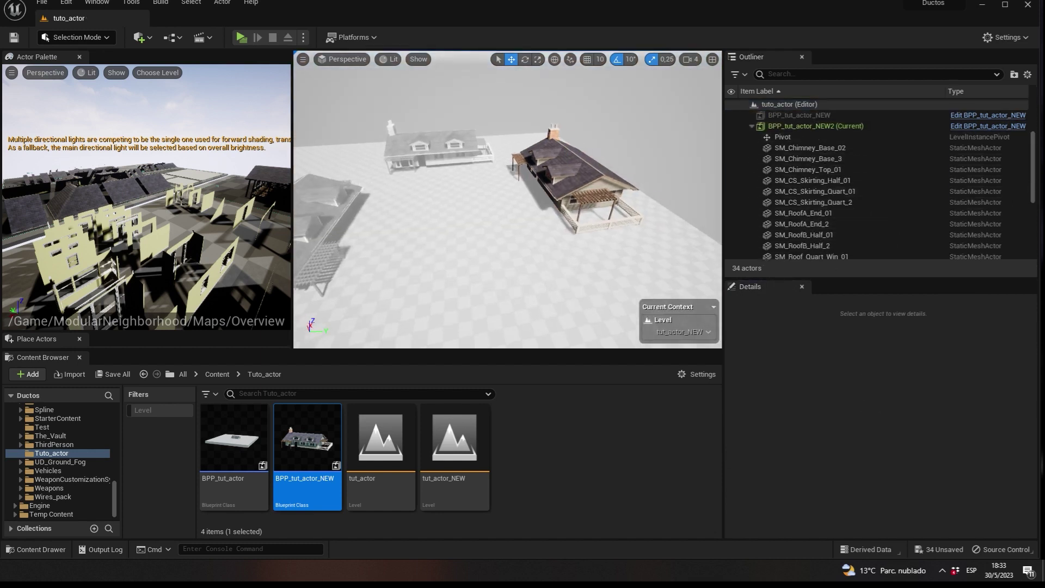
scroll(508, 200, up, 2)
scroll(507, 199, up, 2)
scroll(507, 199, up, 2)
scroll(508, 199, up, 2)
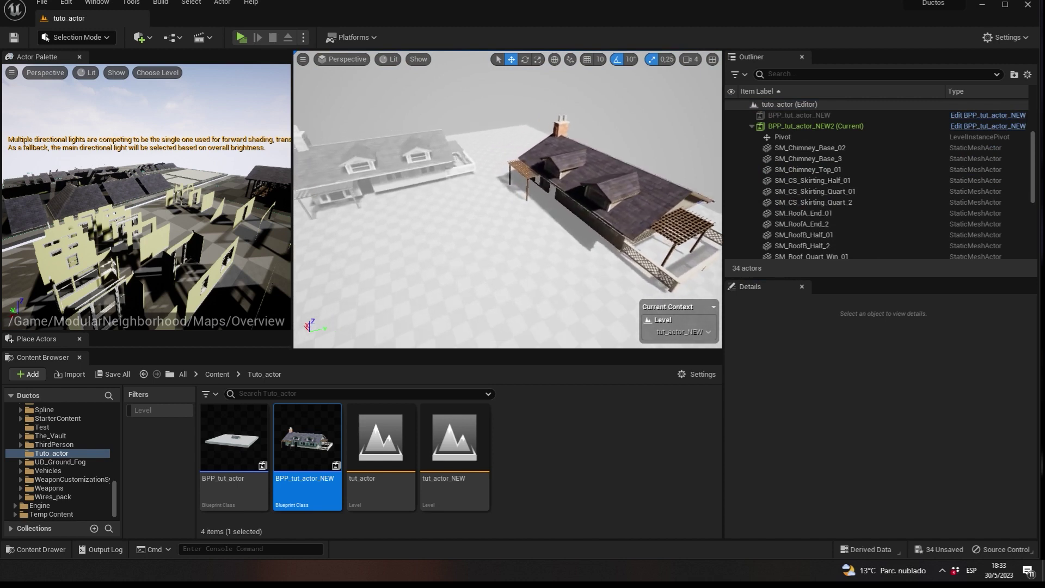
right_drag(507, 199, 490, 199)
Duplicate SM_Veranda_5 into SM_Veranda_6 along the house side, then deselect it.
click(559, 194)
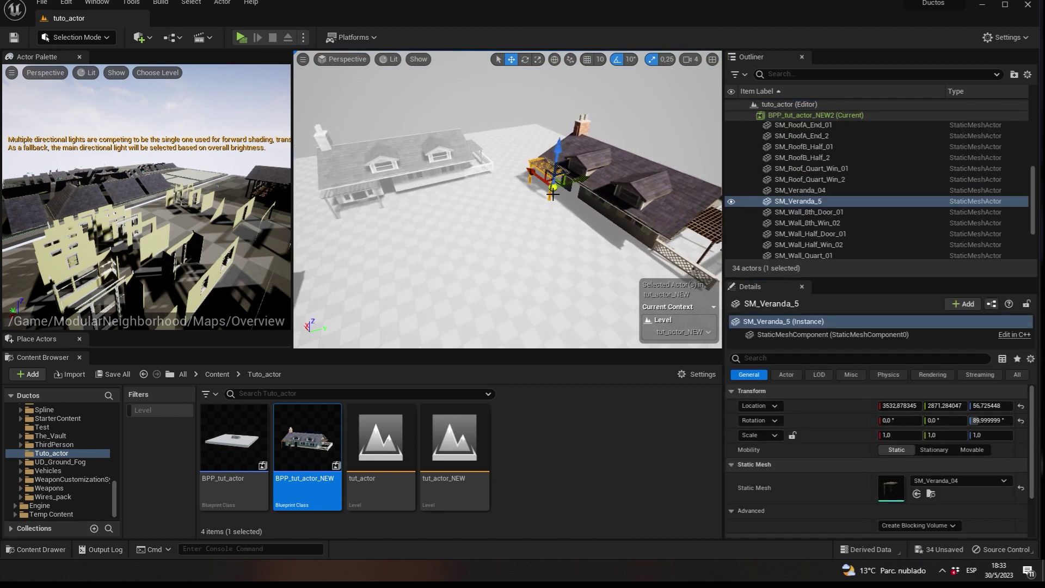
alt+drag(532, 170, 576, 205)
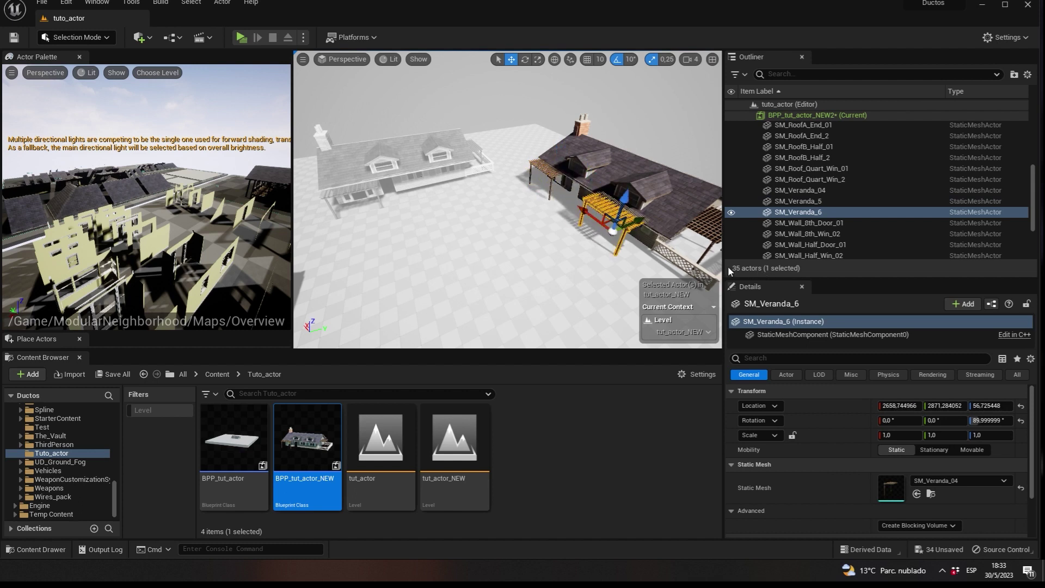
key(Escape)
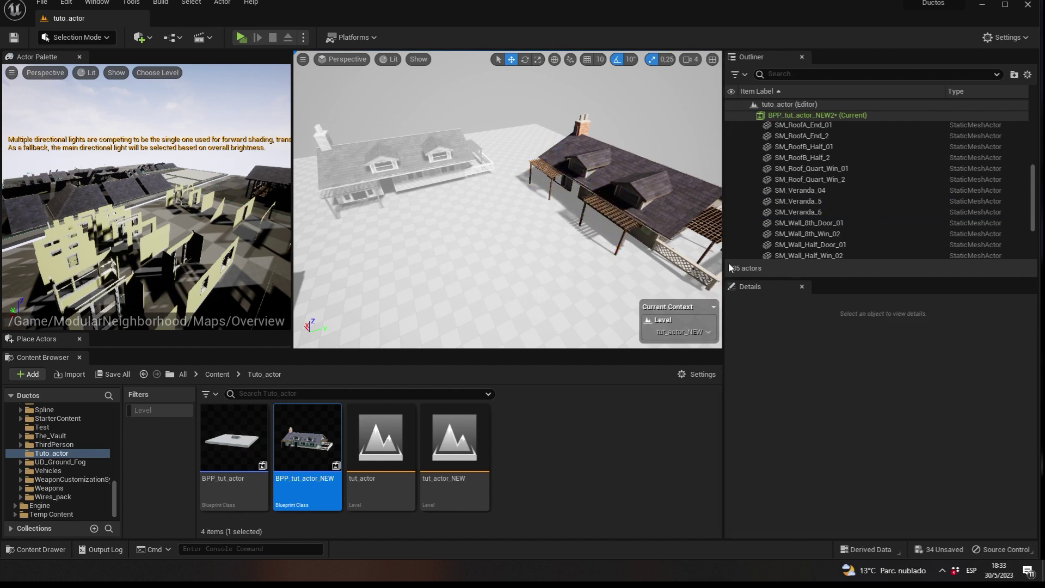
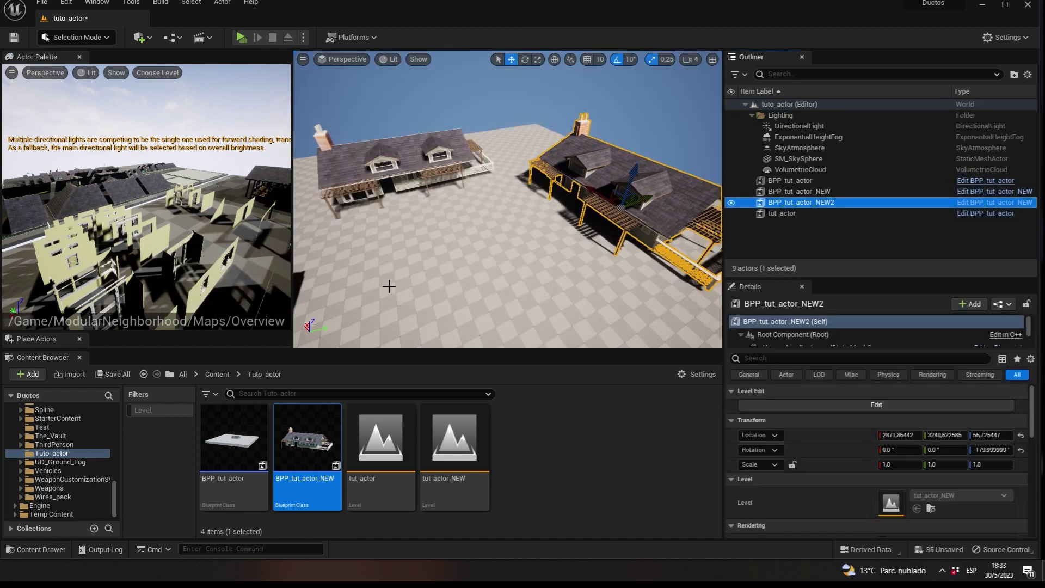
Swing the view around both houses, enlarge the Details panel, and edit BPP_tut_actor_NEW2's level.
scroll(451, 191, up, 2)
scroll(451, 191, up, 2)
scroll(451, 191, up, 2)
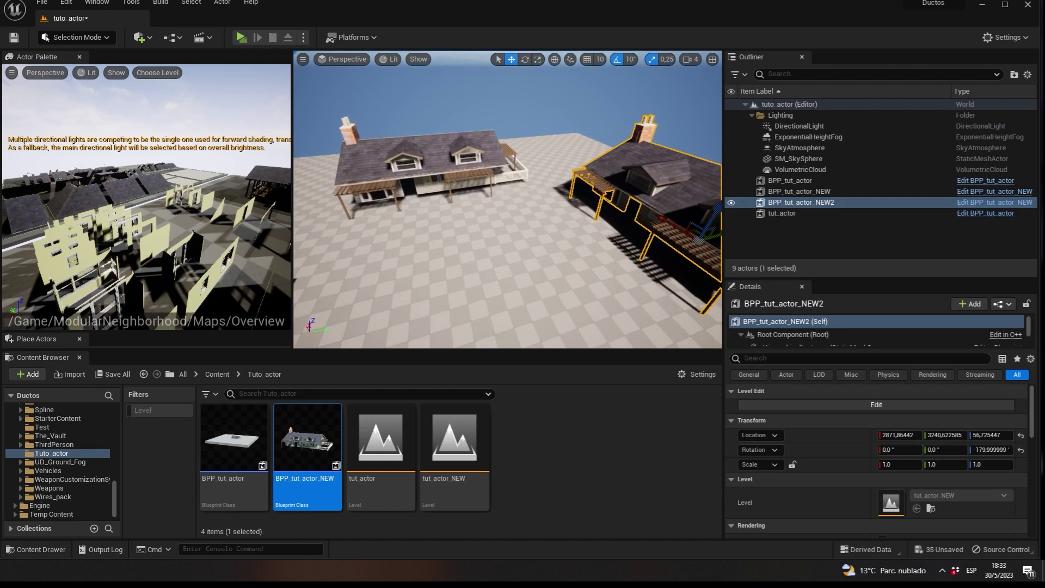
scroll(451, 191, up, 2)
scroll(507, 199, down, 2)
scroll(508, 199, down, 2)
scroll(508, 200, down, 1)
scroll(508, 199, down, 2)
right_drag(508, 199, 455, 194)
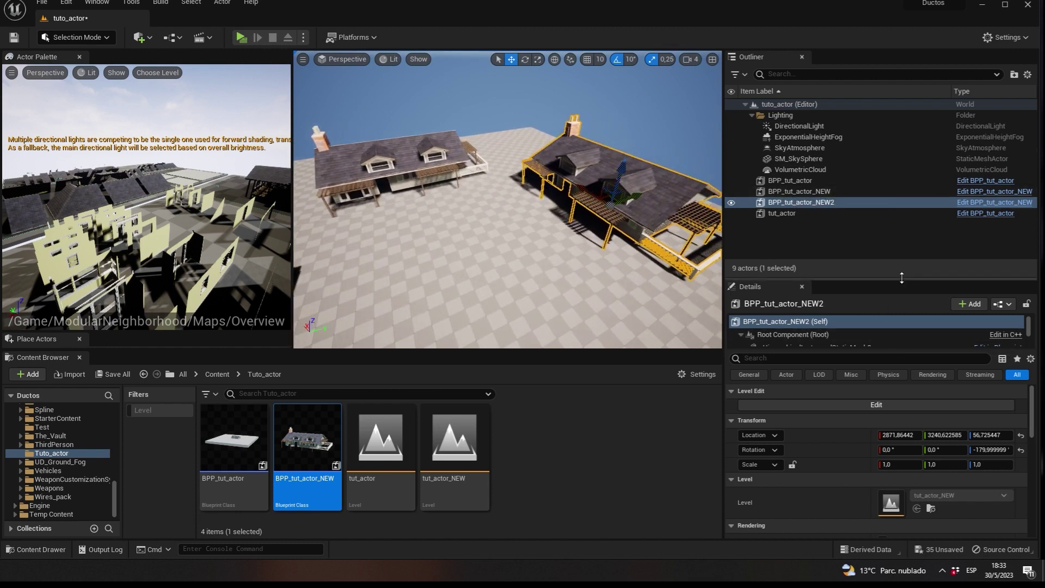
drag(902, 279, 899, 245)
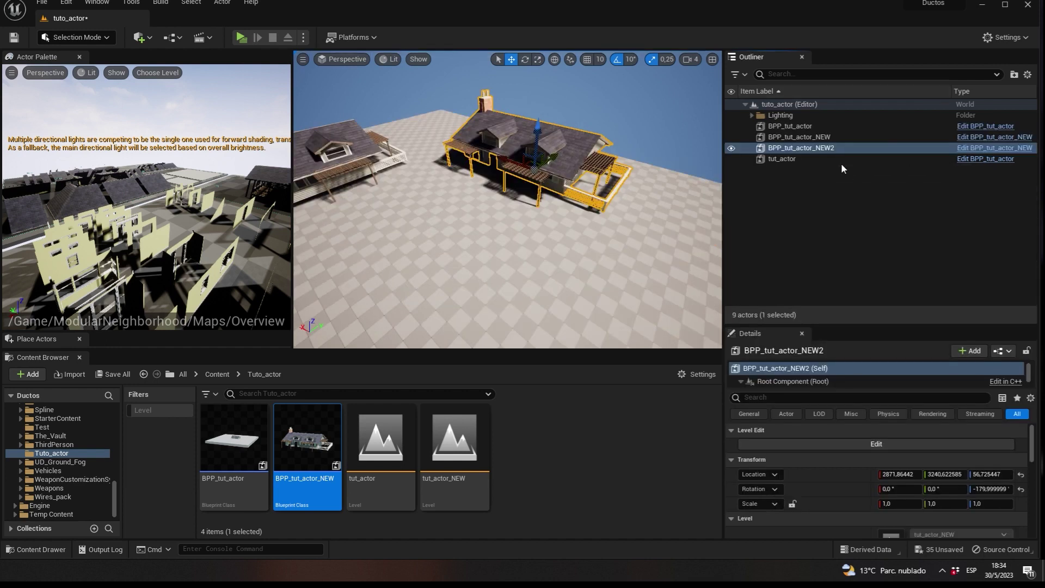
click(882, 444)
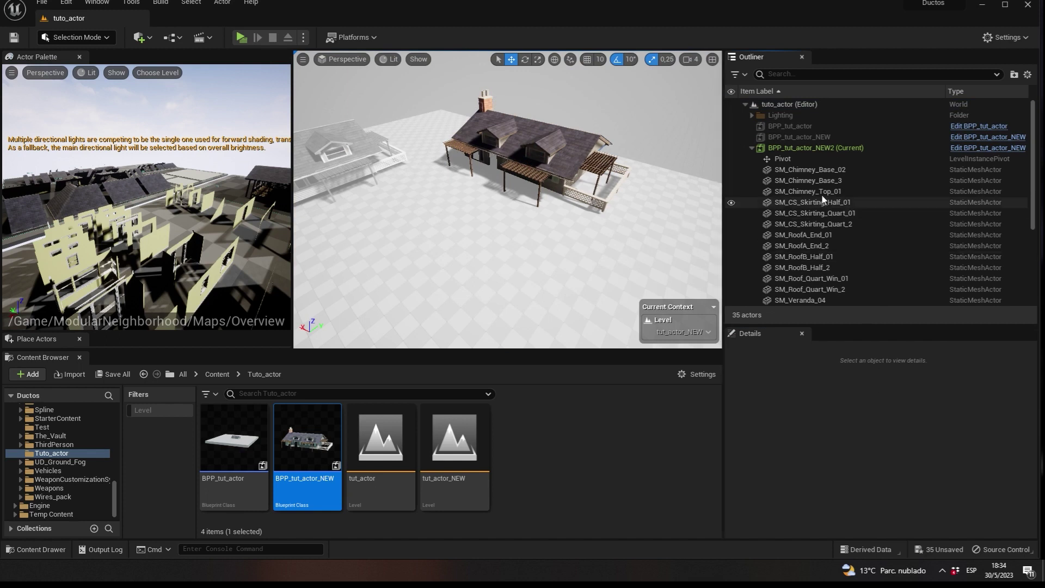
Select SM_Chimney_Base_02 through SM_Wall_Quart_Win_4 and create a Packed Level Actor from them.
scroll(847, 171, down, 1)
click(822, 163)
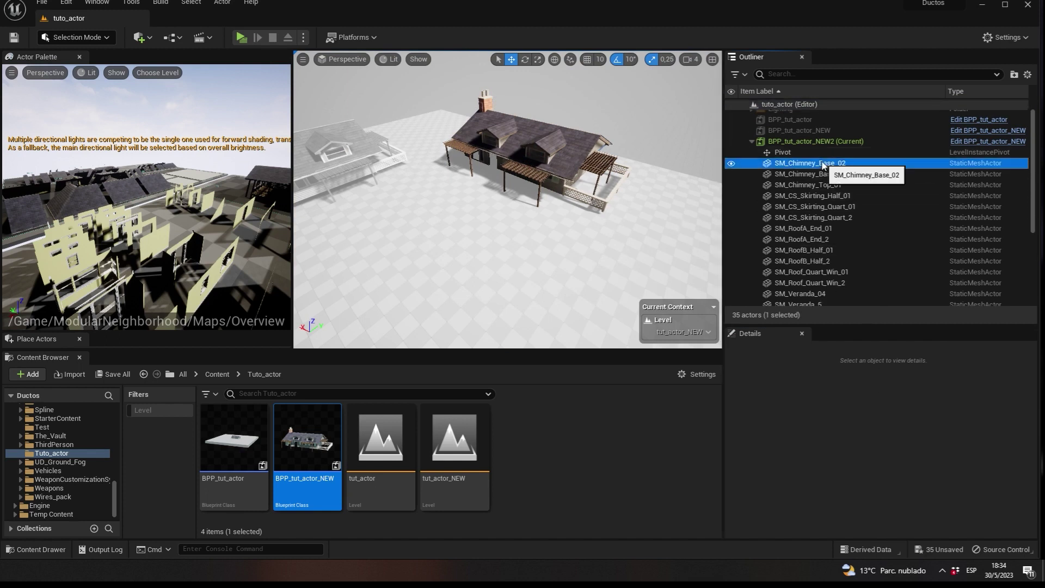
scroll(859, 188, down, 5)
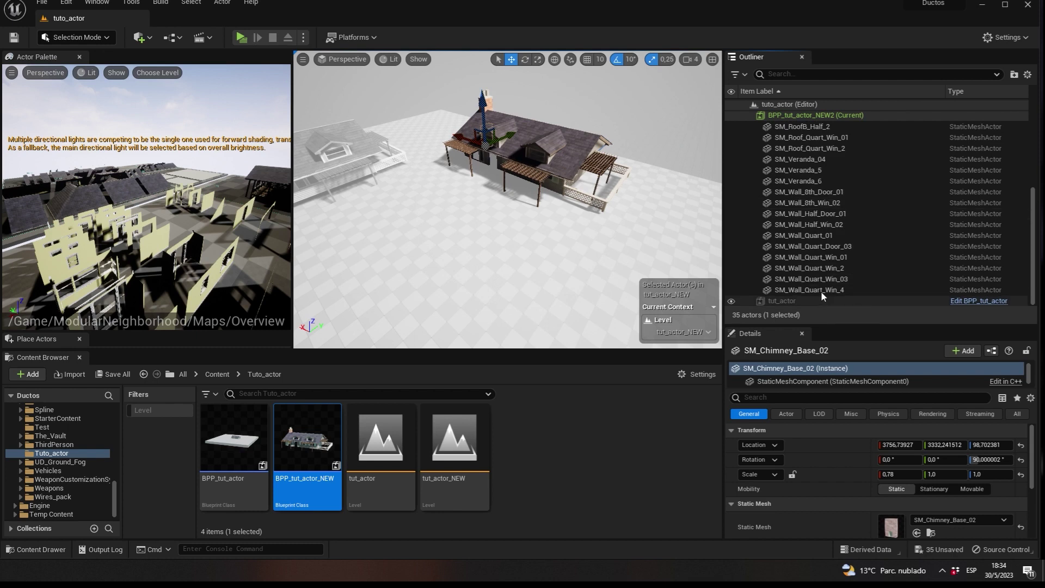
shift+click(819, 291)
scroll(848, 253, up, 5)
scroll(857, 234, down, 5)
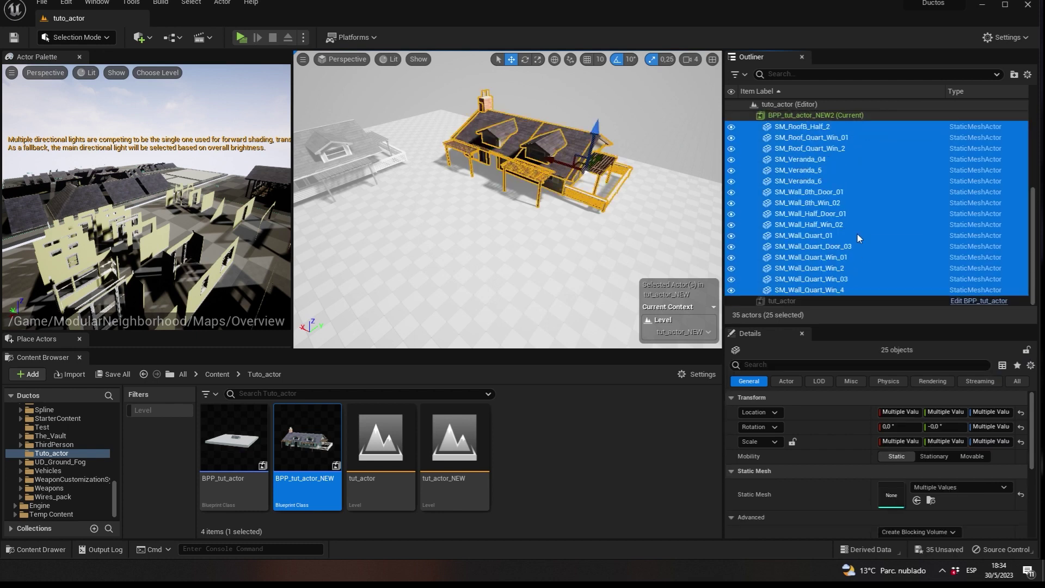
right_click(813, 217)
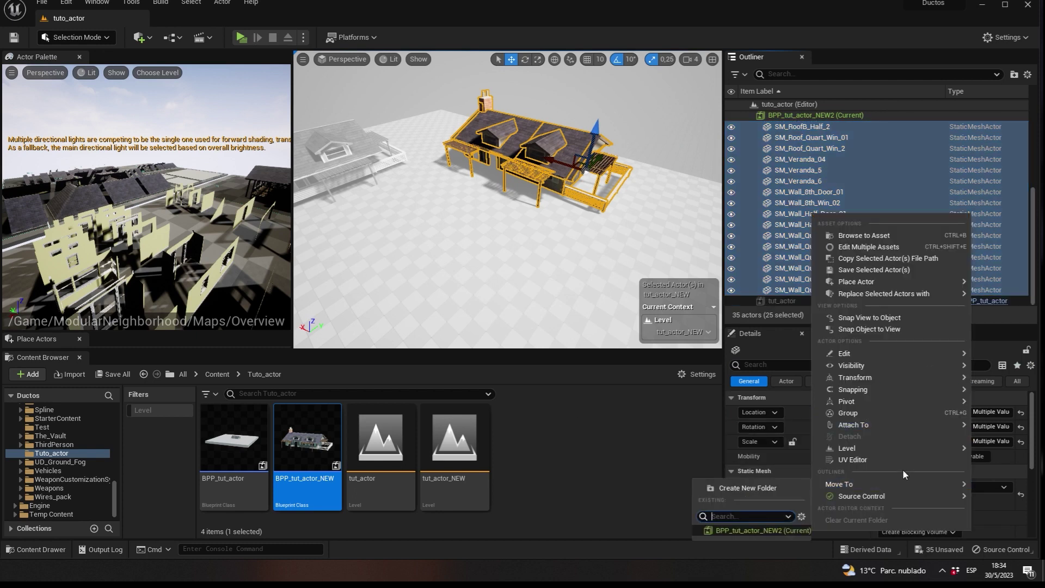
mouse_move(849, 448)
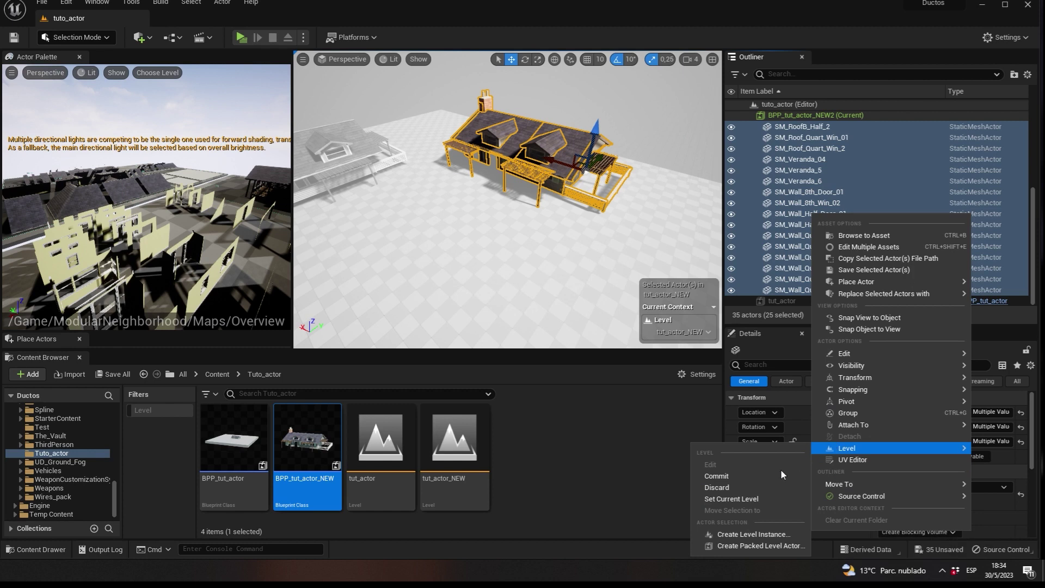
click(762, 545)
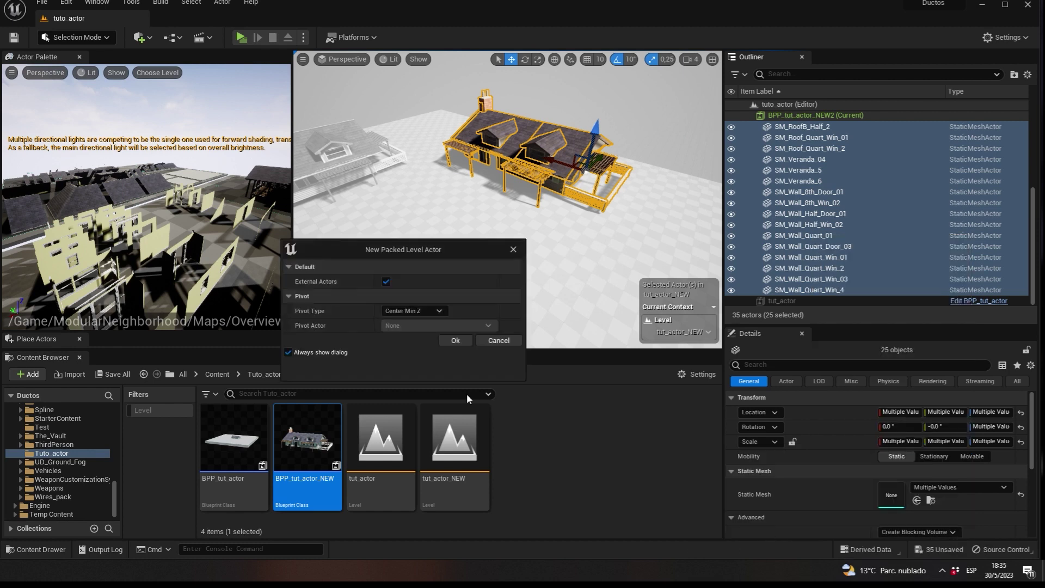
Accept the settings, save level Tut_actor_Change and asset BPP_Tut_actor_Change in Tuto_actor.
click(455, 340)
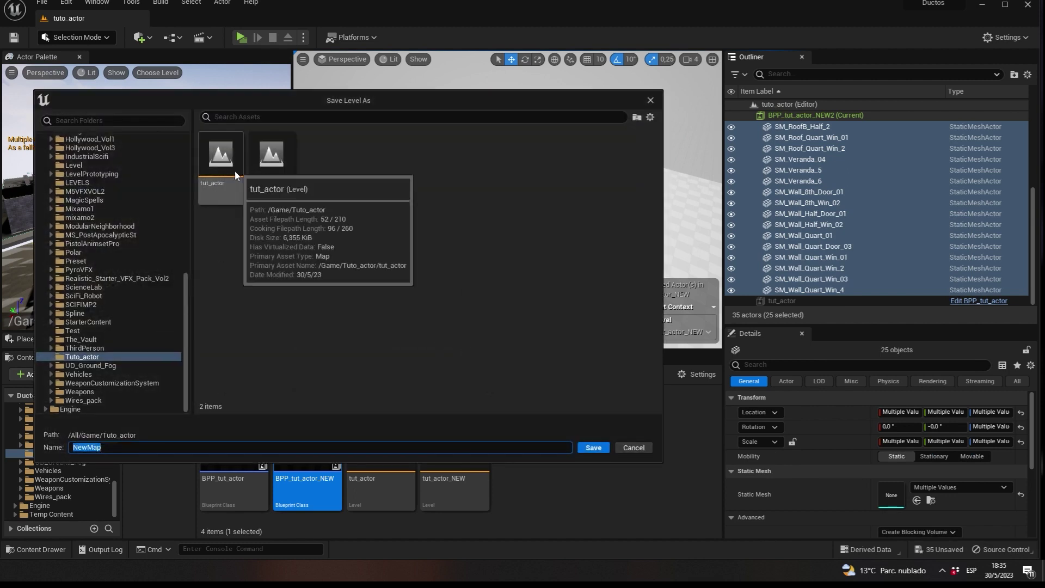
text(Tut_actor_Change)
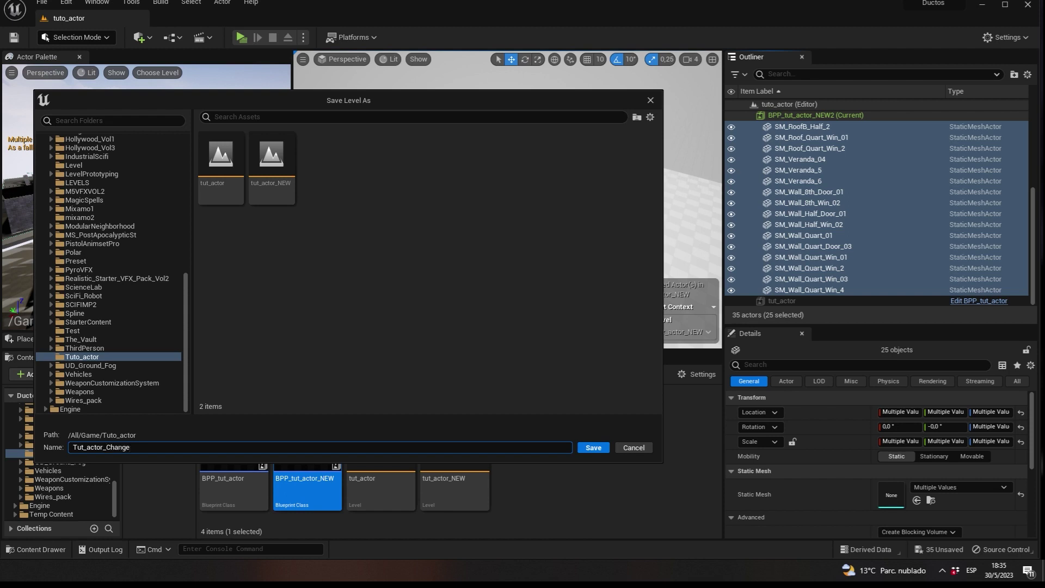
click(587, 448)
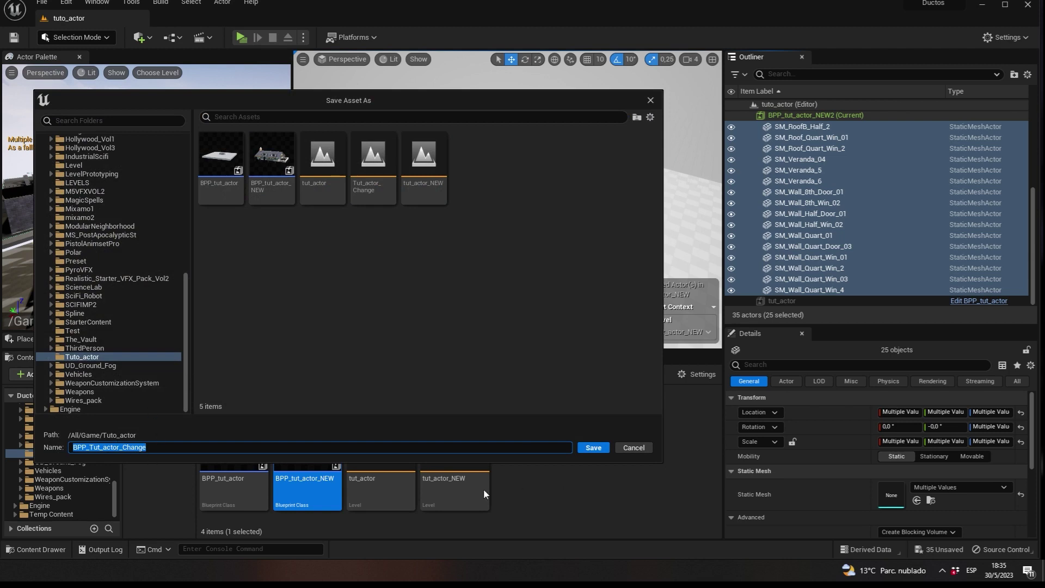
click(592, 447)
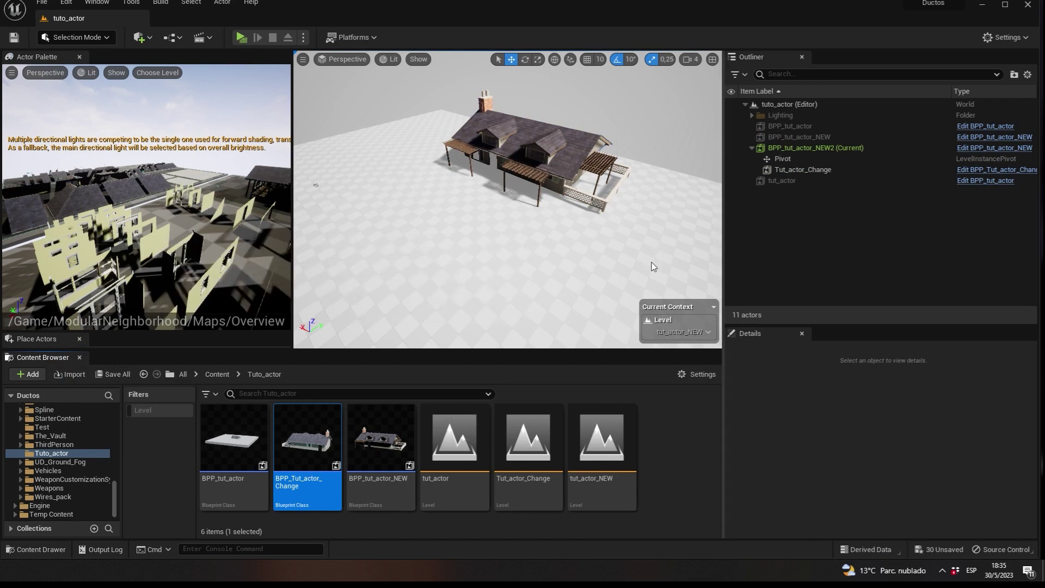
Drag a BPP_Tut_actor_Change house from the Content Browser into the level.
right_drag(578, 258, 578, 258)
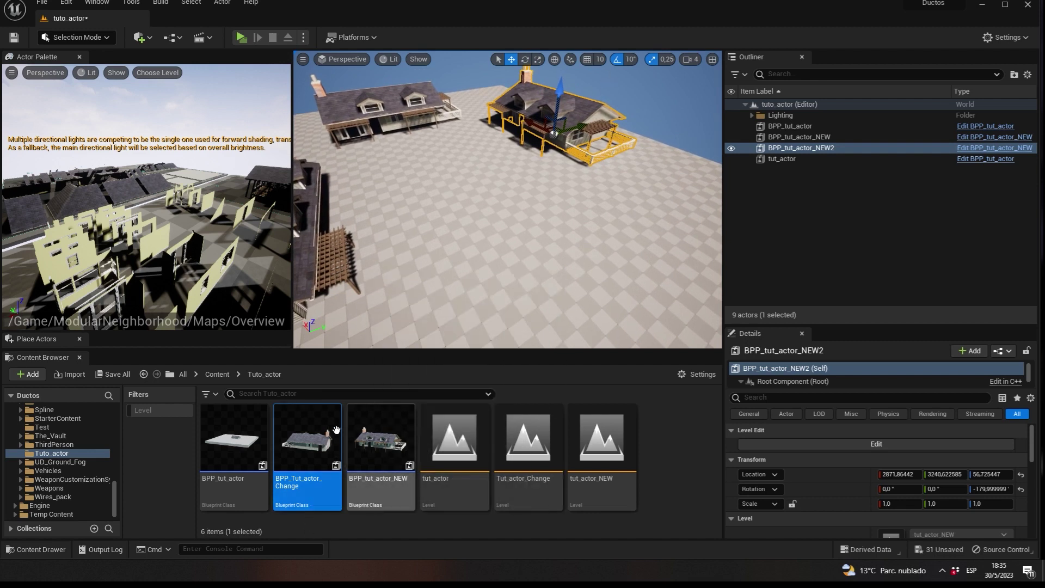
drag(301, 458, 547, 209)
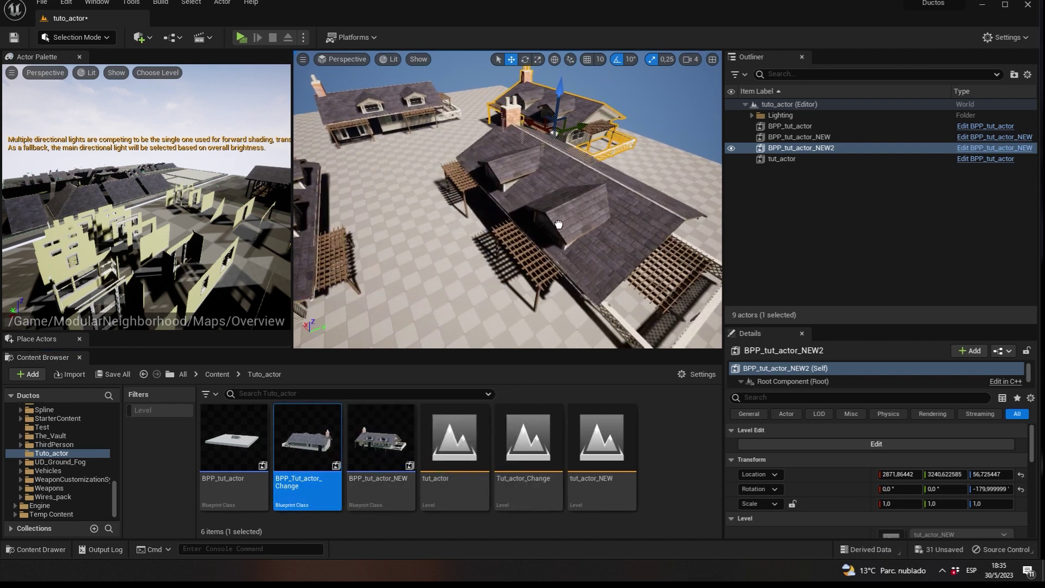
right_drag(547, 209, 508, 244)
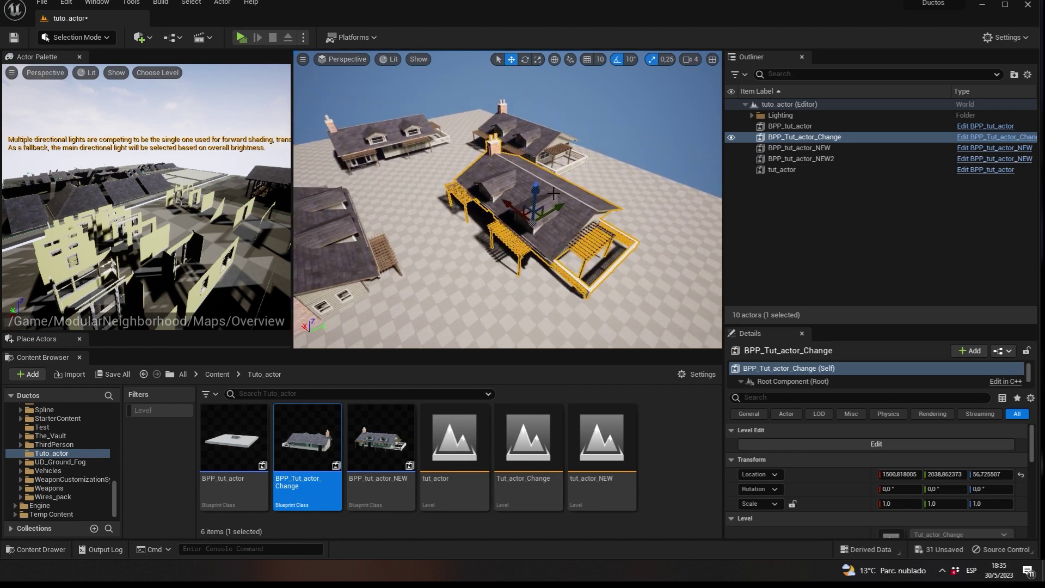
Edit the new house to delete SM_Veranda_6 and the SM_Veranda_04 pergola, then save changes.
click(910, 444)
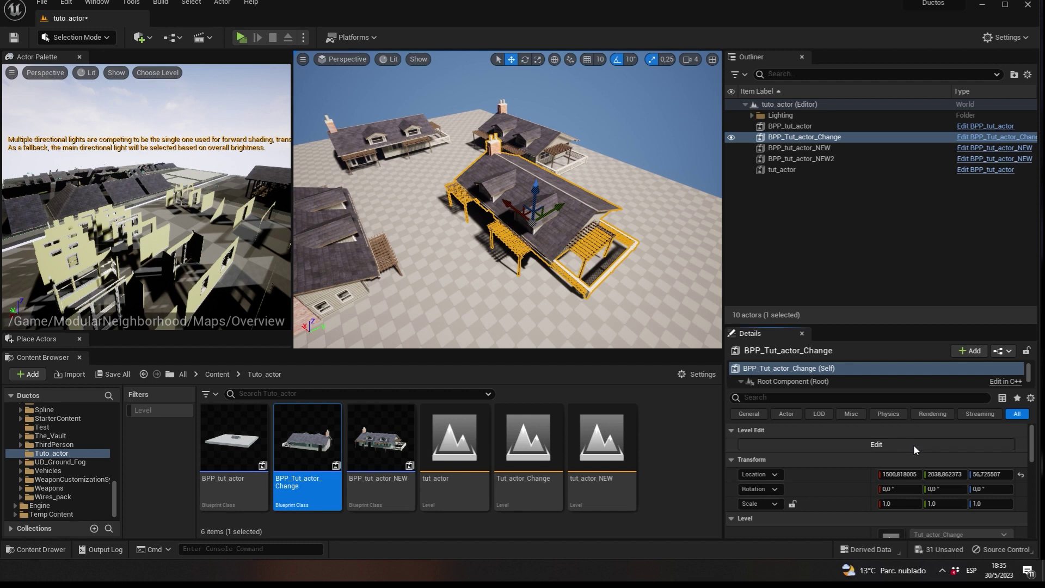
click(515, 248)
key(Delete)
click(595, 240)
key(Delete)
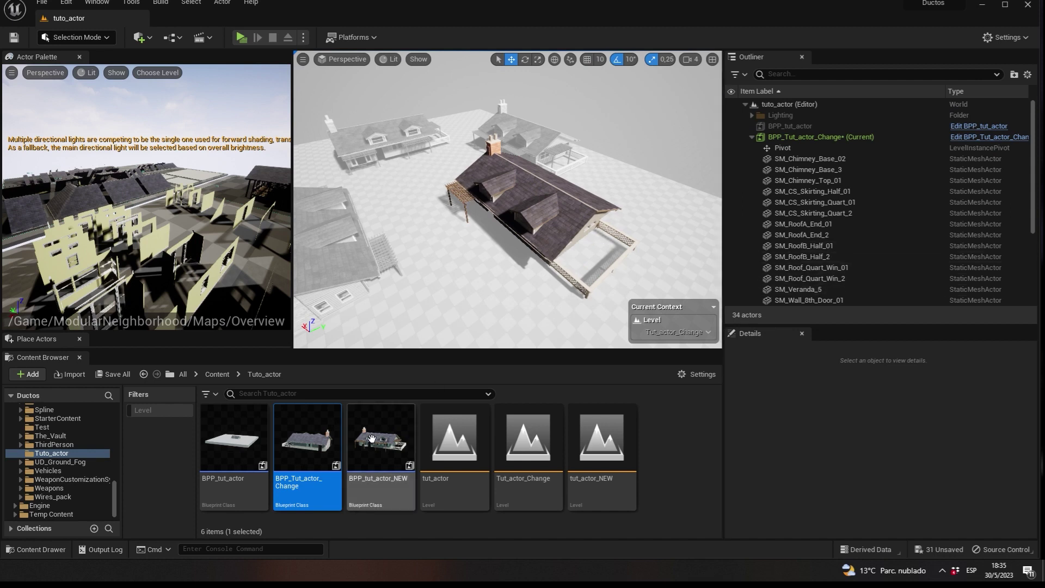
key(Escape)
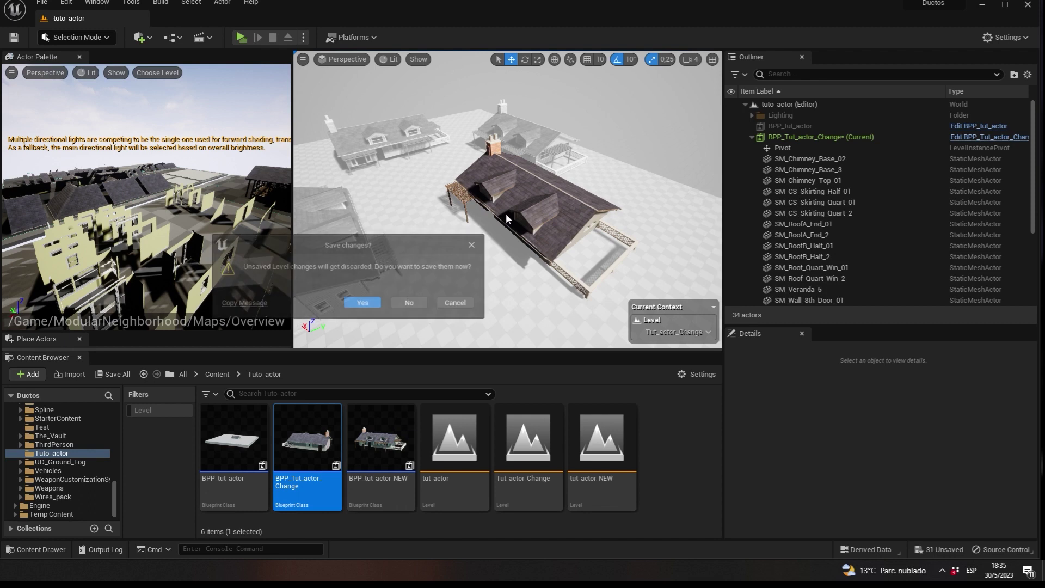
click(362, 304)
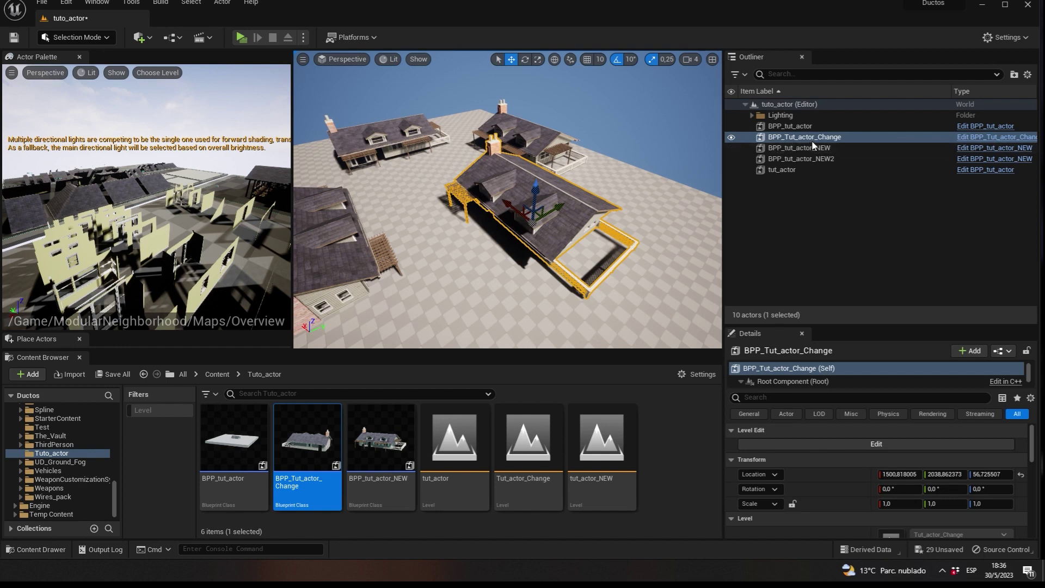
Select BPP_tut_actor, nudge it up along Z, and open its level instance for editing.
mouse_move(536, 271)
mouse_down()
mouse_move(525, 246)
mouse_move(506, 261)
mouse_move(546, 253)
mouse_up()
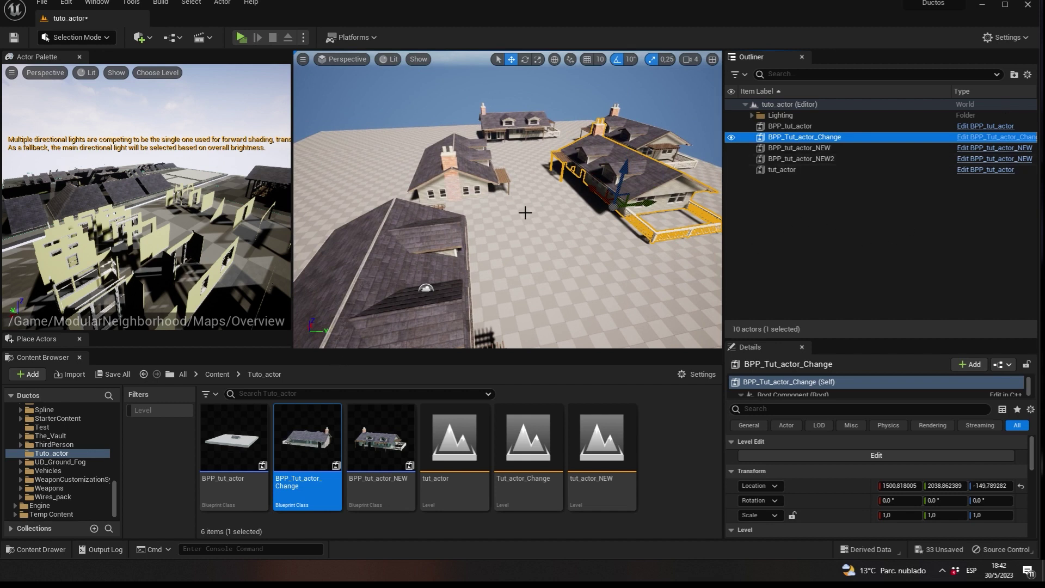
drag(524, 212, 506, 218)
mouse_move(380, 195)
right_down()
mouse_move(420, 150)
mouse_move(403, 154)
right_up()
click(806, 158)
click(827, 149)
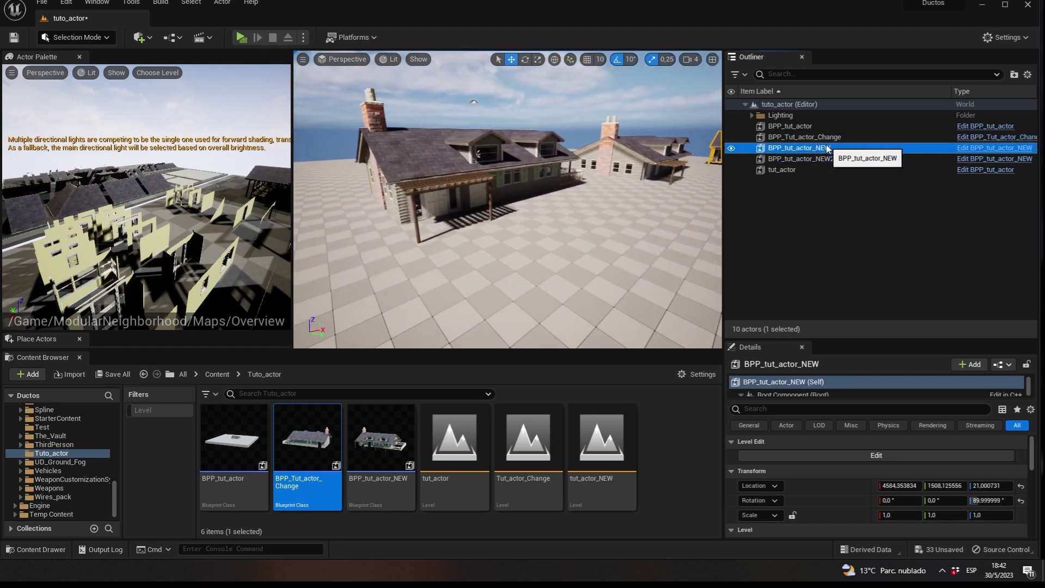
click(795, 127)
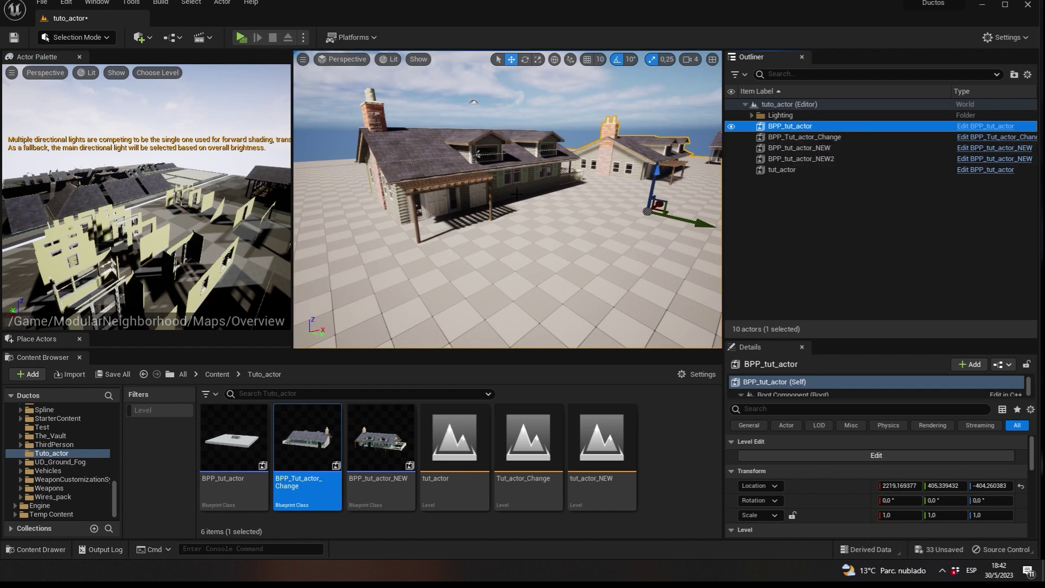
drag(661, 176, 652, 173)
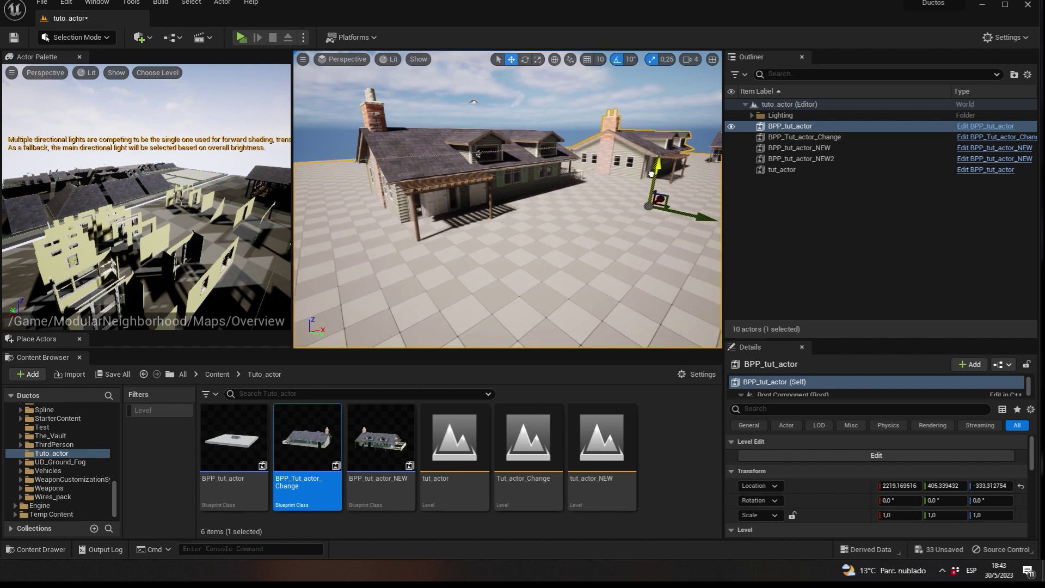
right_drag(611, 202, 610, 201)
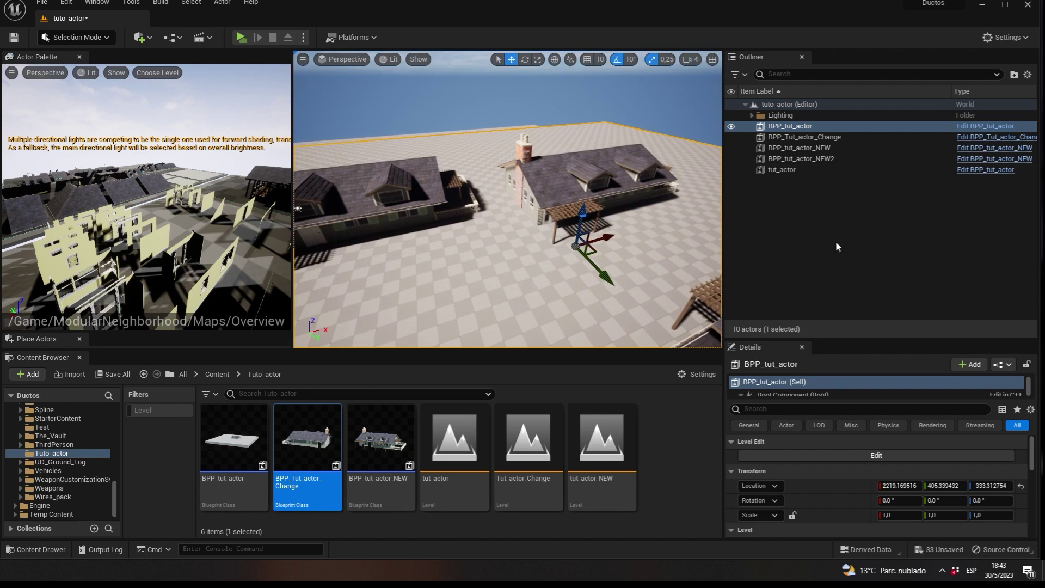
click(898, 452)
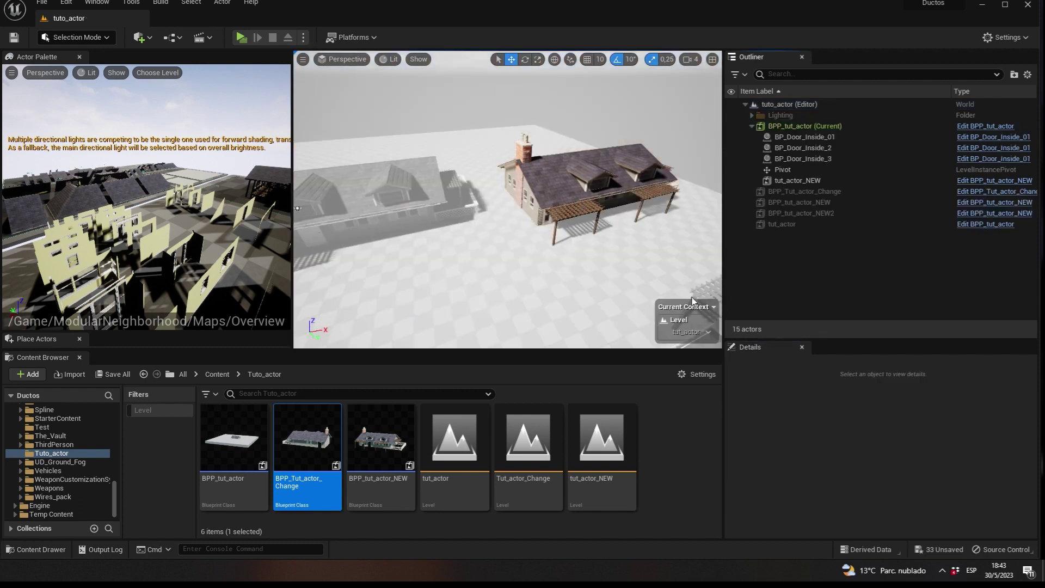
Drop an SM_Birch_01 birch from the Actor Palette beside the house, then commit and save.
right_drag(153, 237, 207, 252)
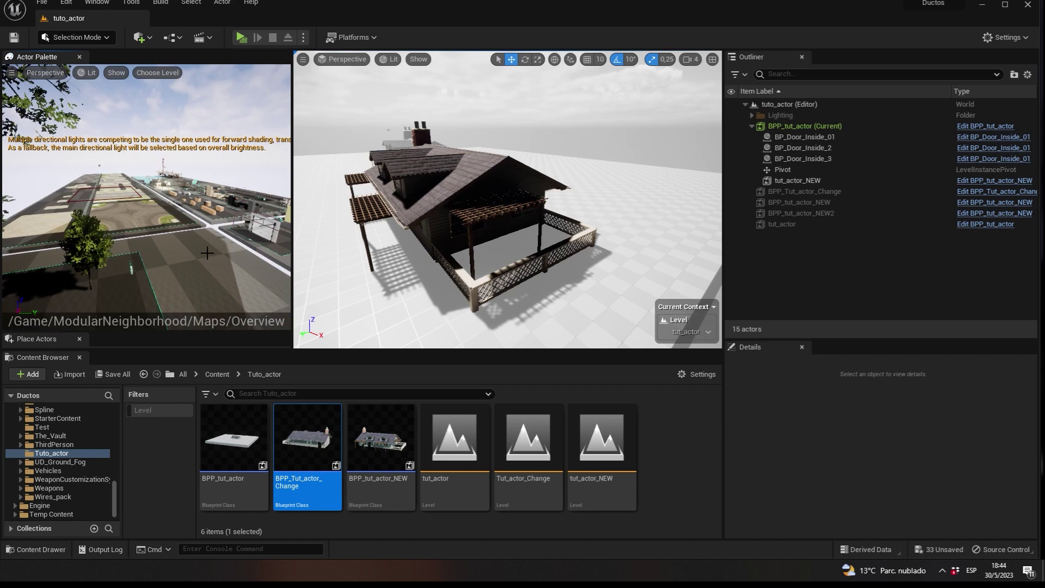
drag(111, 263, 136, 243)
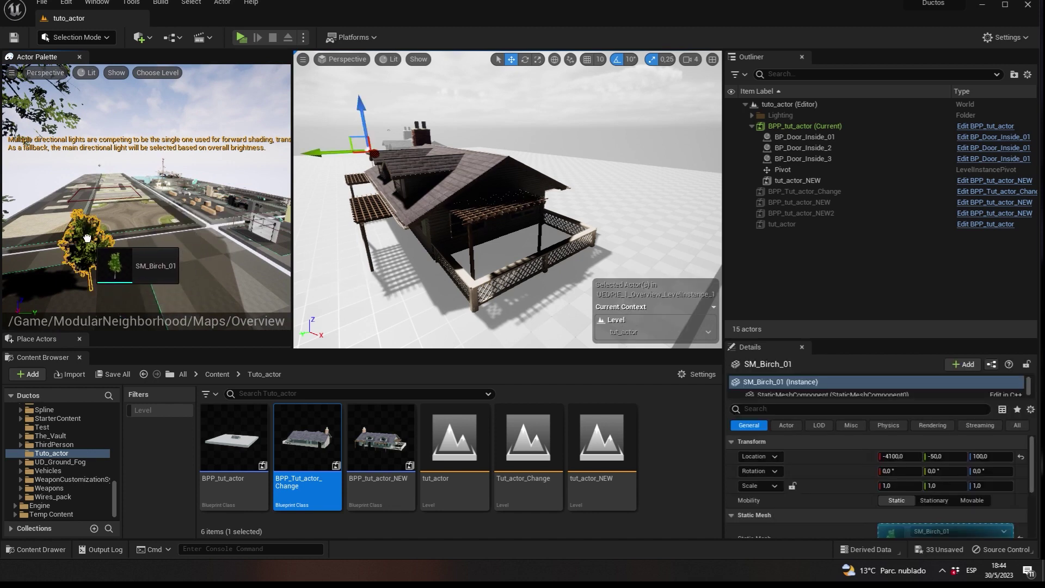
drag(136, 242, 370, 290)
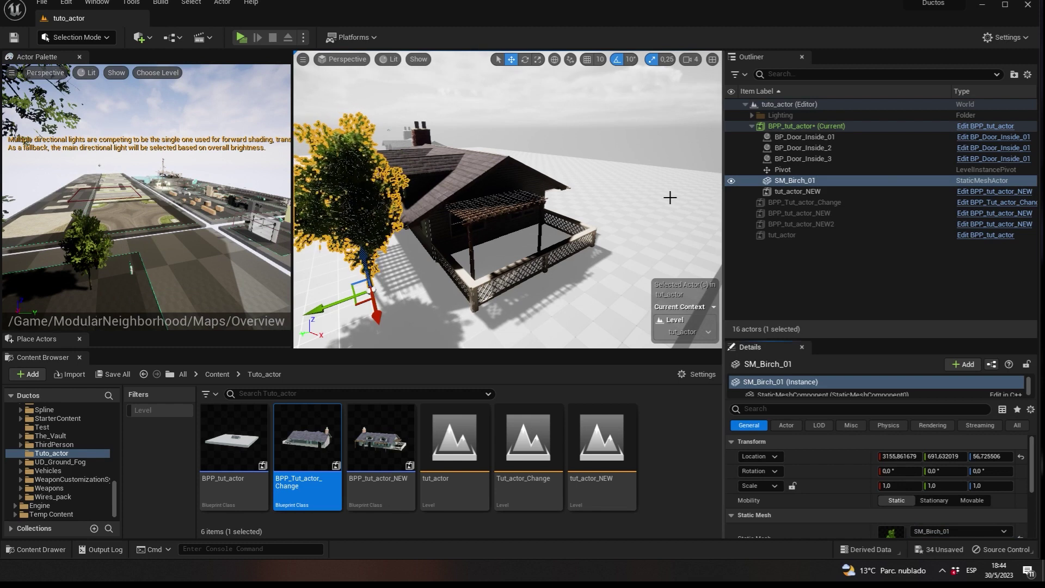
click(626, 229)
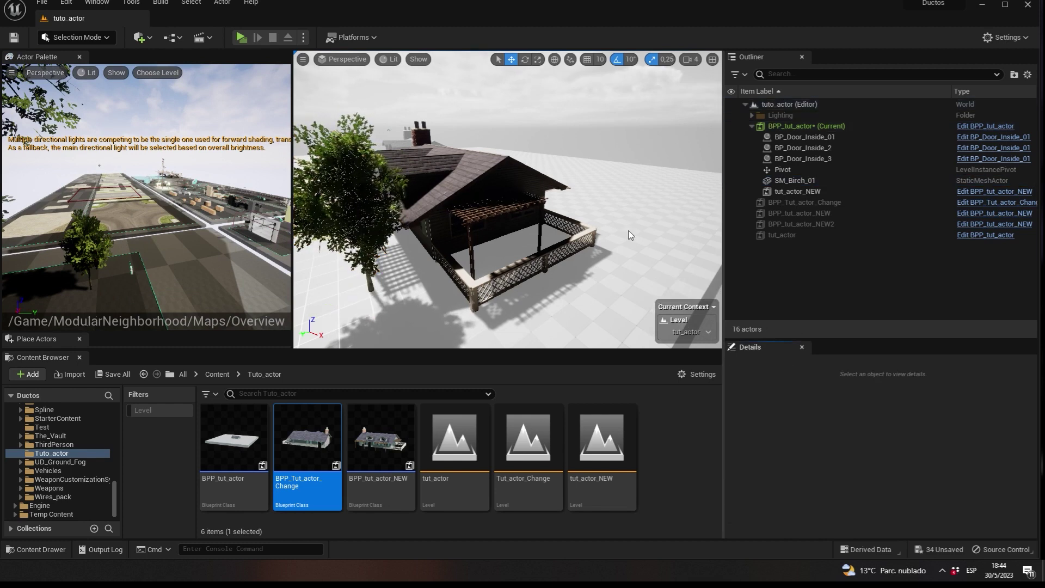
click(619, 251)
click(357, 303)
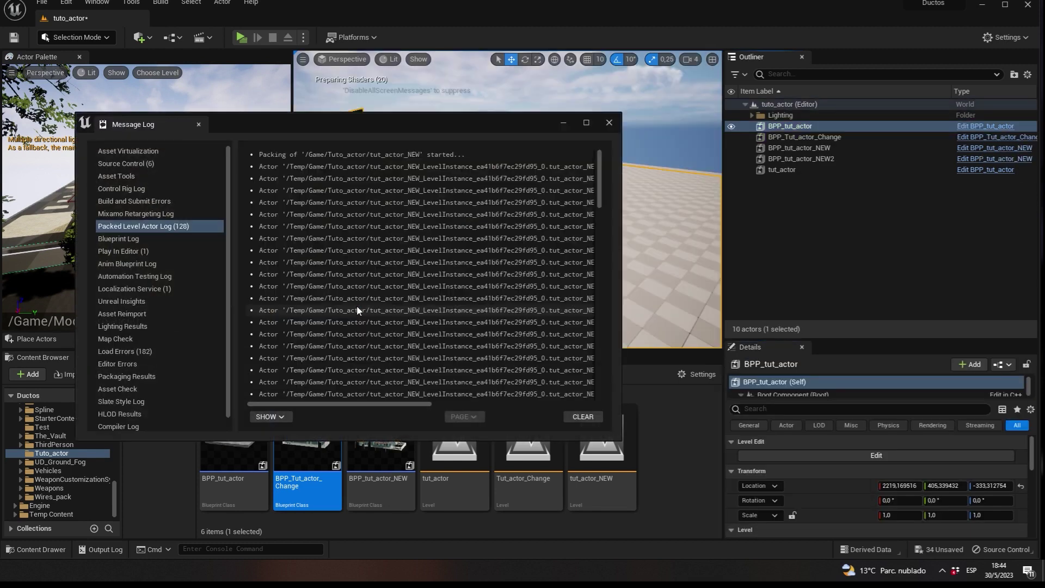
Close the Message Log and fly the main view down to ground level facing the houses.
click(608, 124)
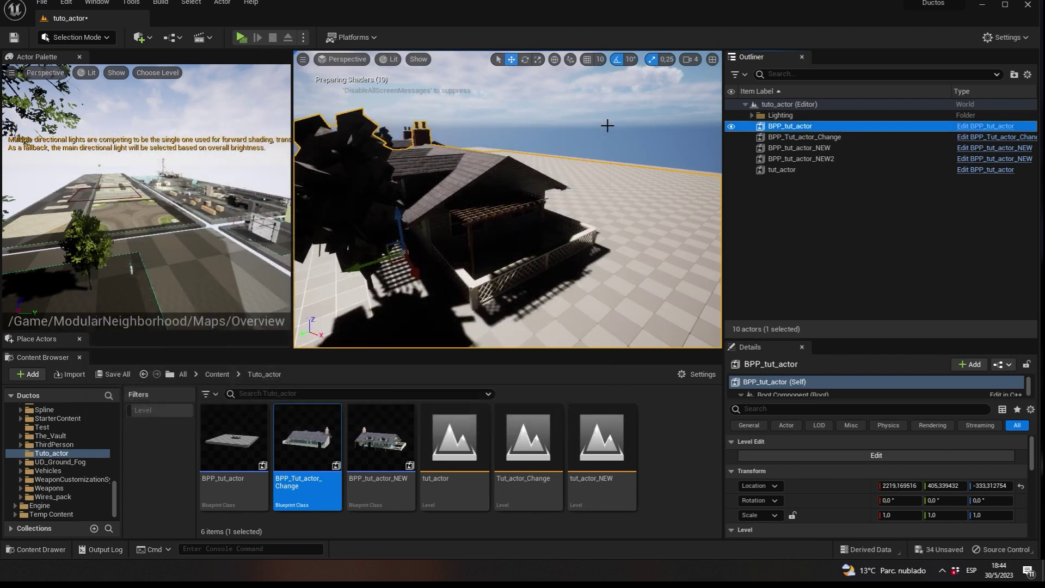
mouse_move(607, 123)
right_down()
mouse_move(544, 130)
mouse_move(544, 152)
right_up()
right_drag(481, 157, 496, 54)
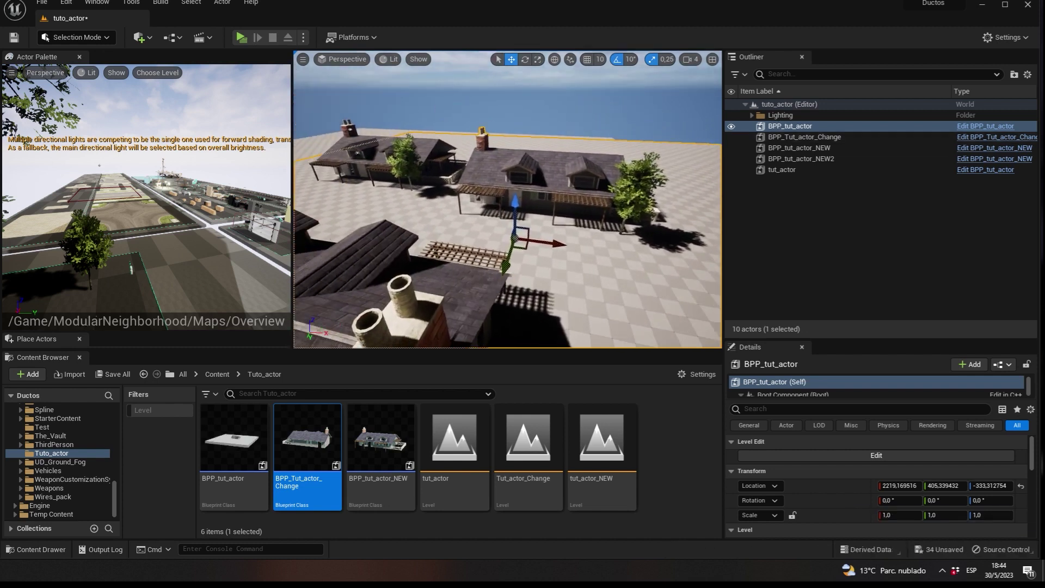
right_drag(506, 199, 506, 198)
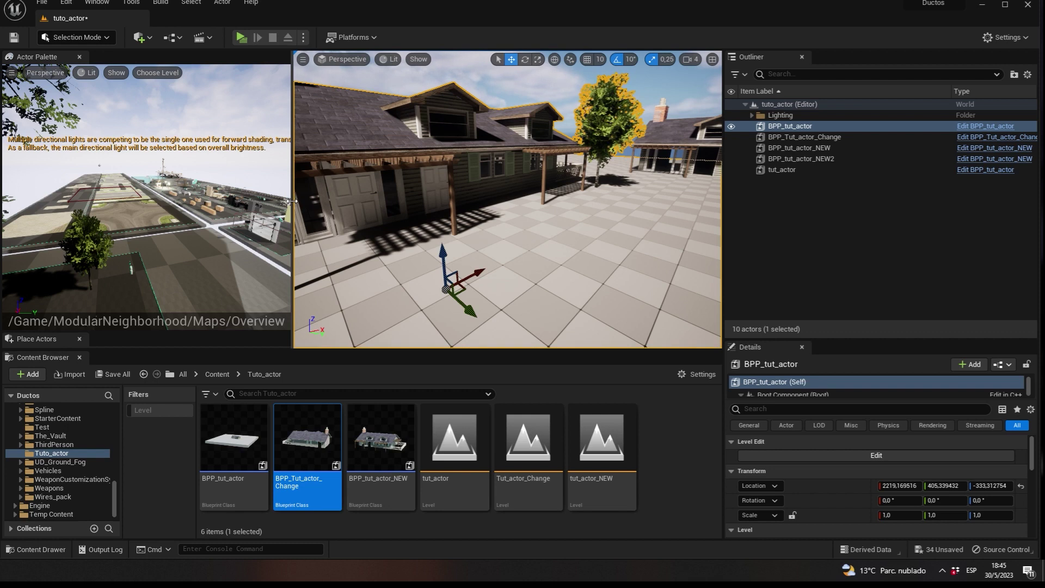
Widen the source map view, inspect the birch tree by the houses, then edit BPP_tut_actor_NEW.
drag(292, 201, 320, 204)
right_drag(163, 201, 164, 202)
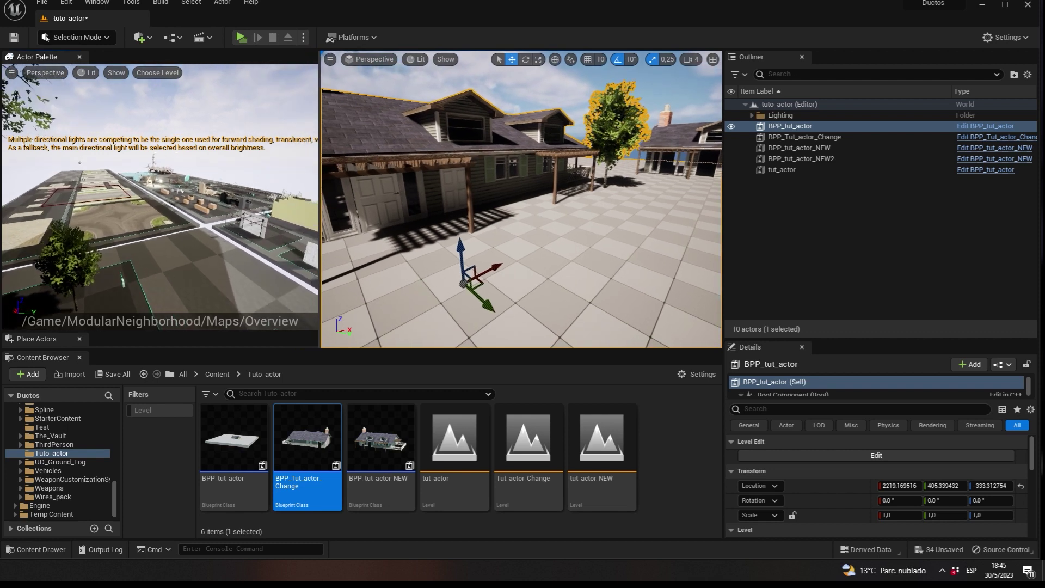
right_drag(237, 198, 237, 198)
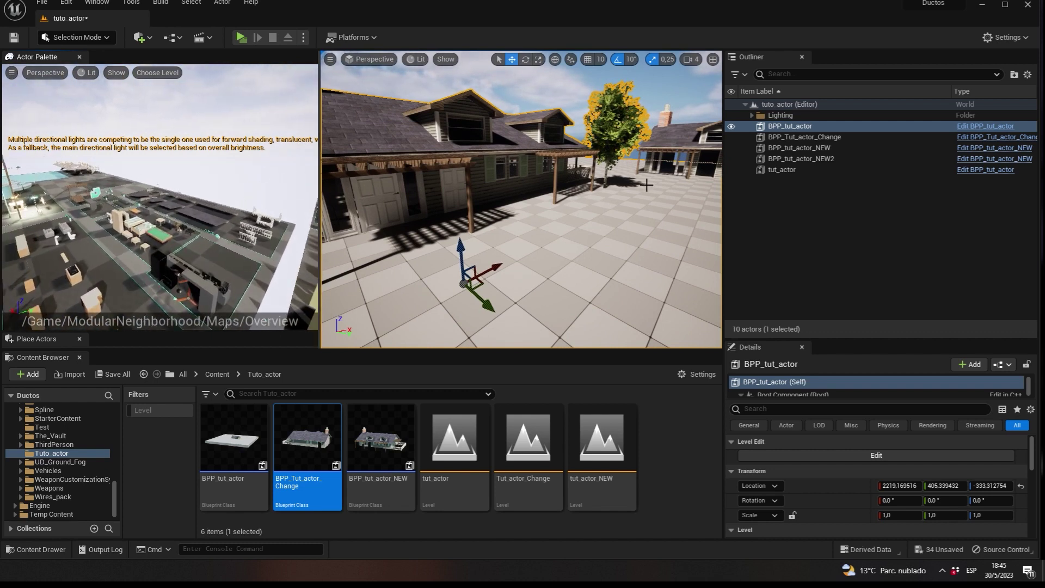
right_drag(636, 172, 636, 172)
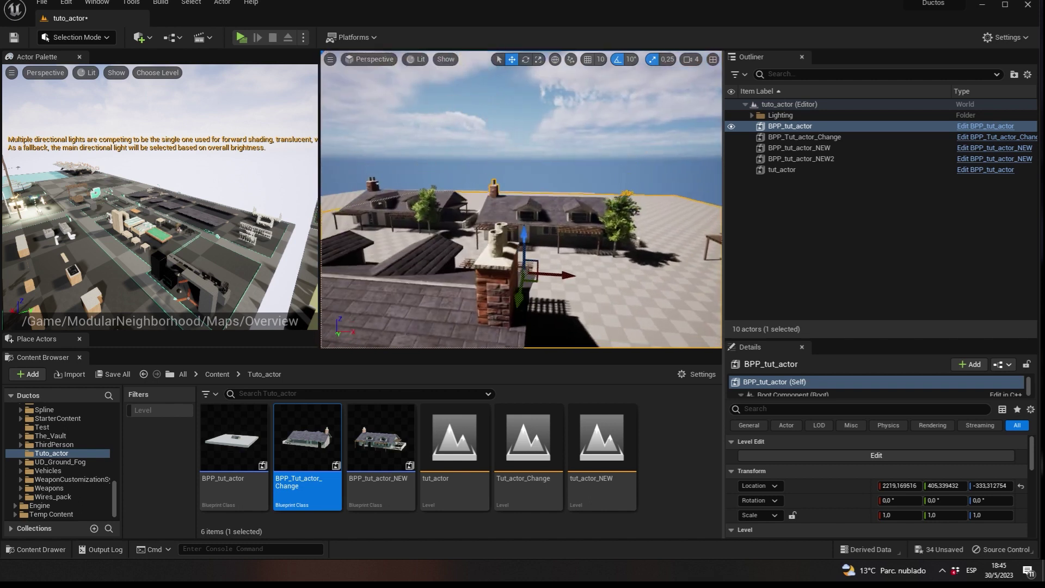
right_drag(636, 172, 636, 172)
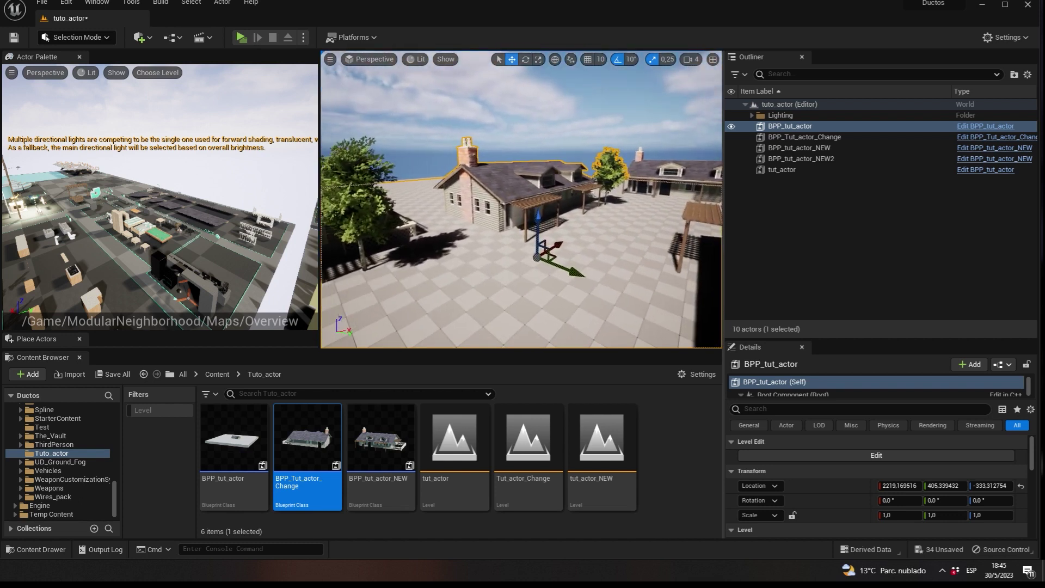
click(818, 149)
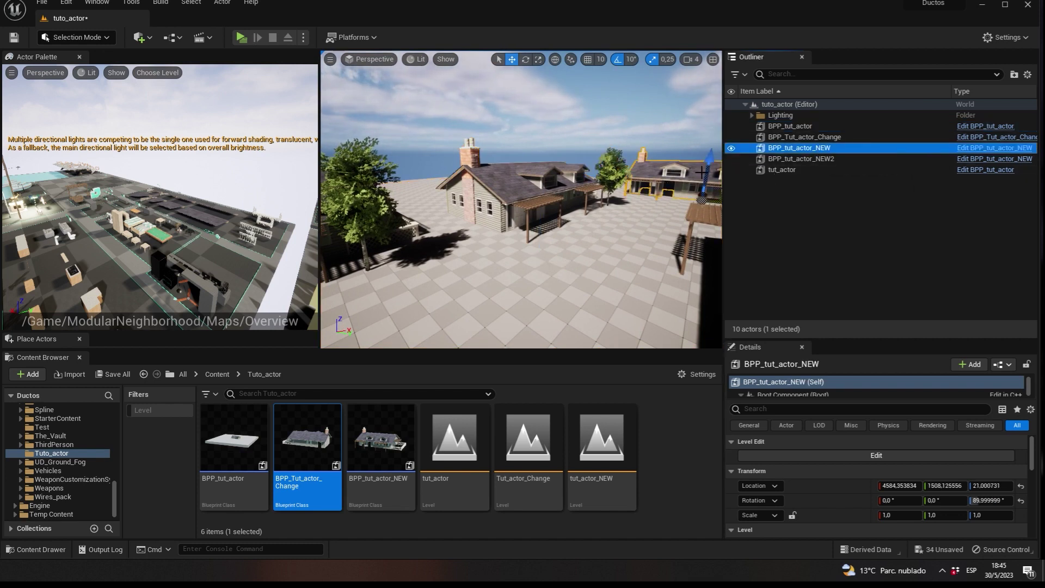
click(876, 456)
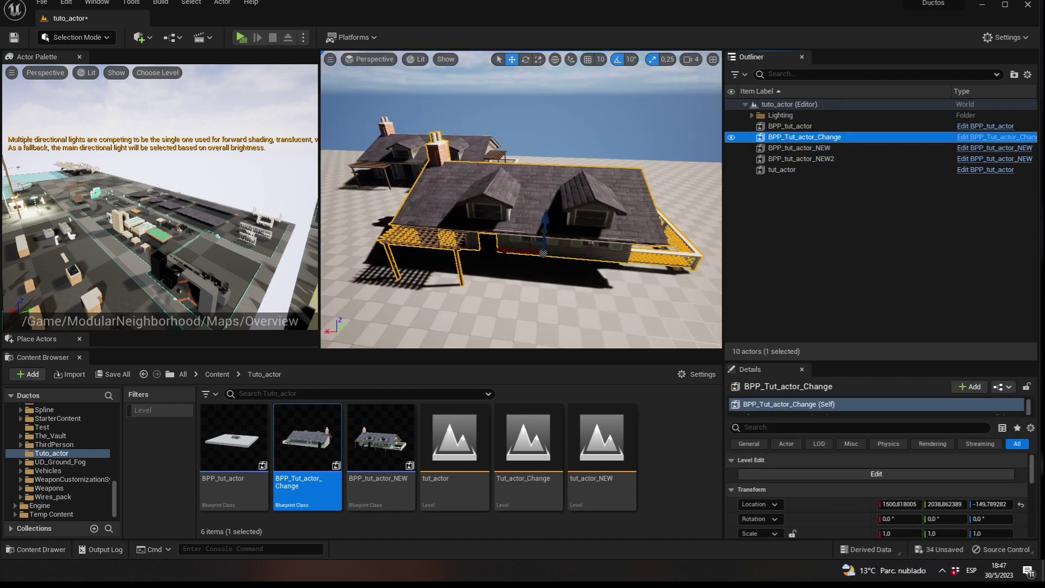